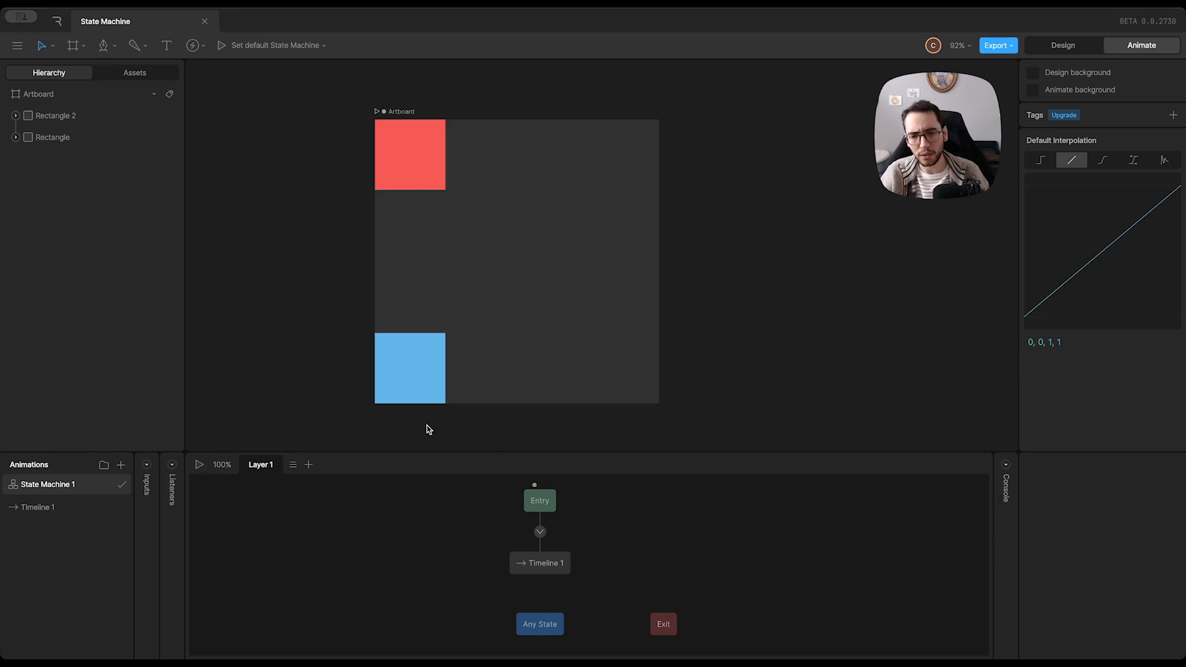
Open Timeline 1 from its state, play it from the first frame, and return to State Machine 1
left_click(549, 565)
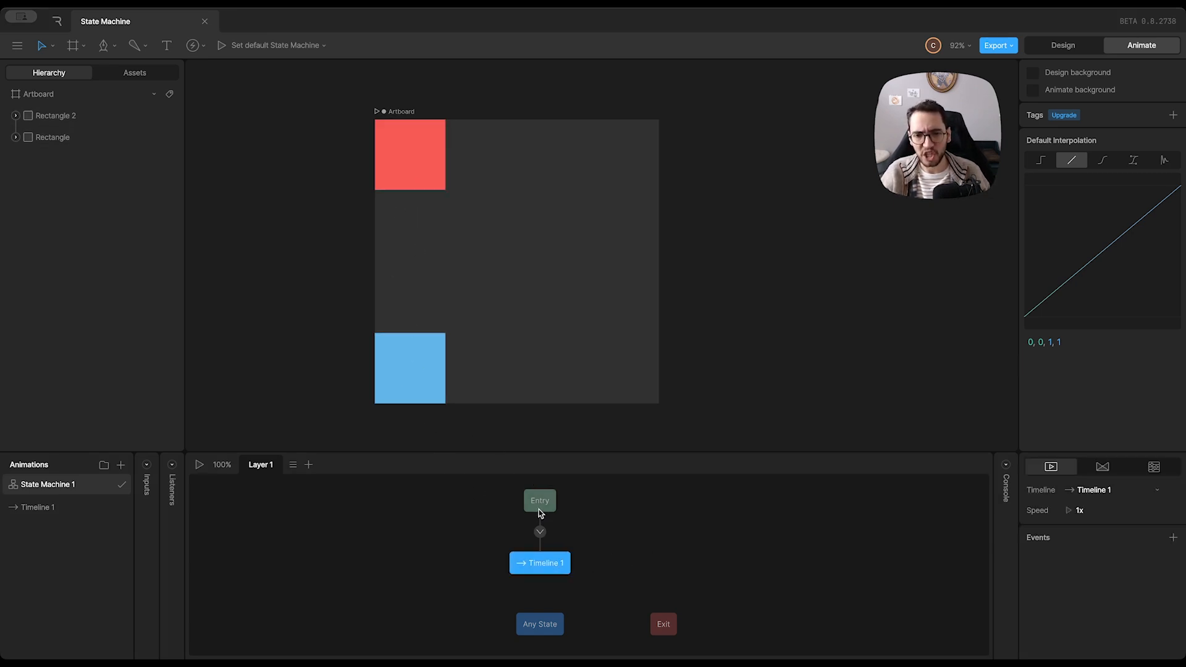
double_click(554, 572)
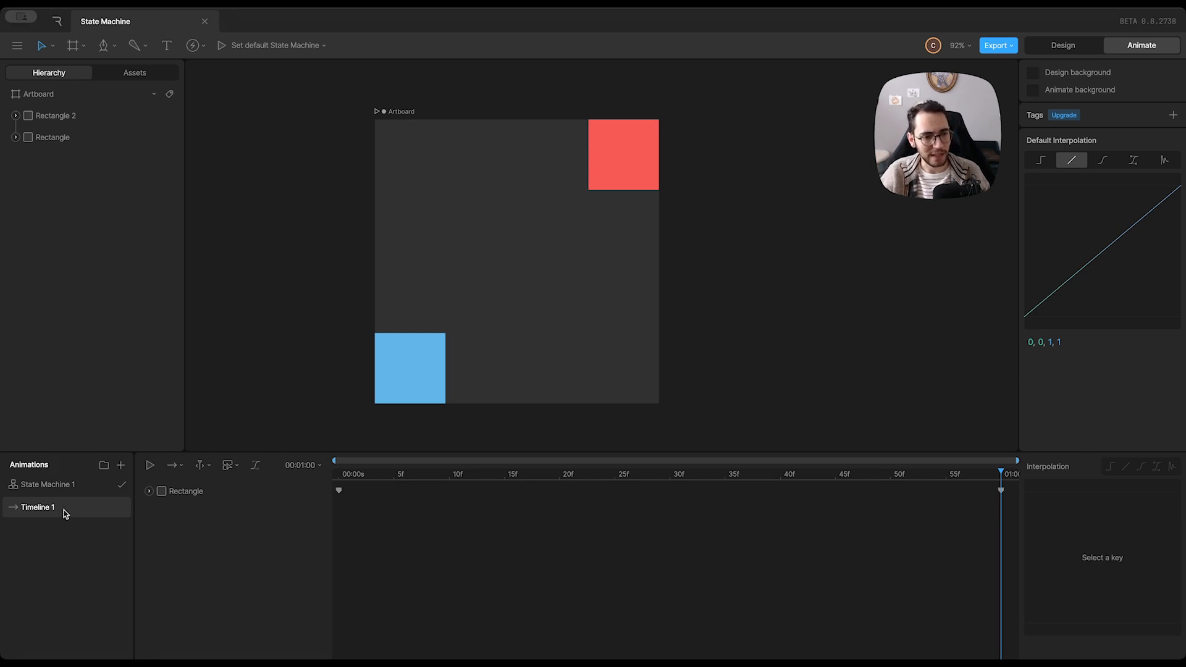
left_click(344, 476)
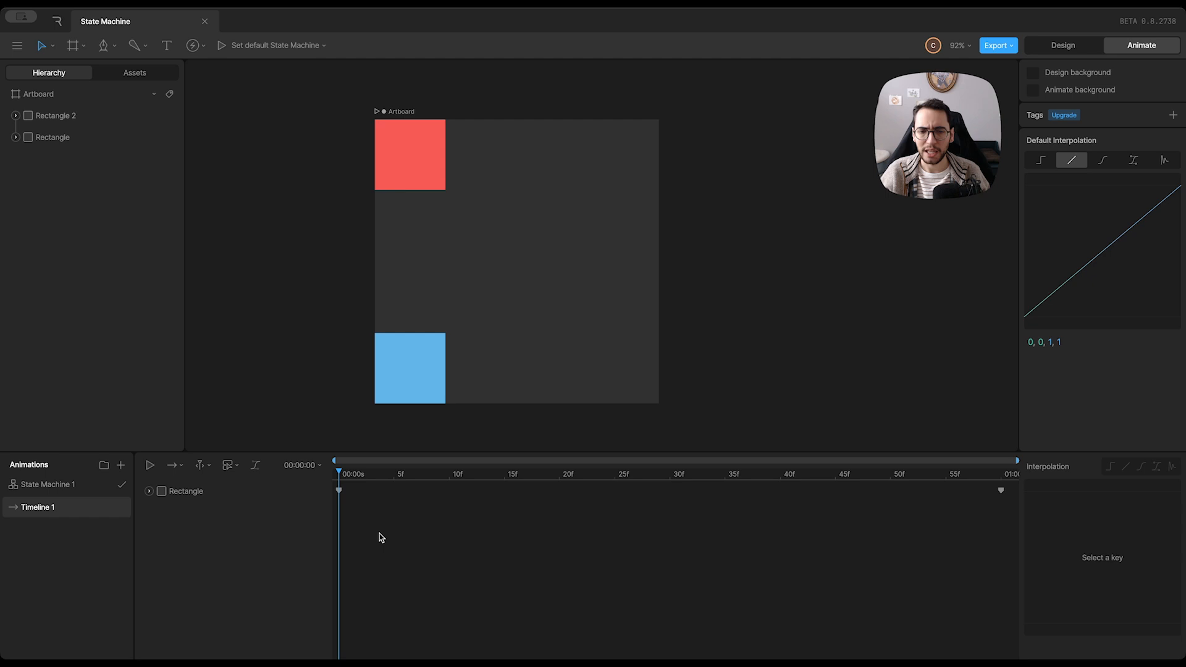
key("space")
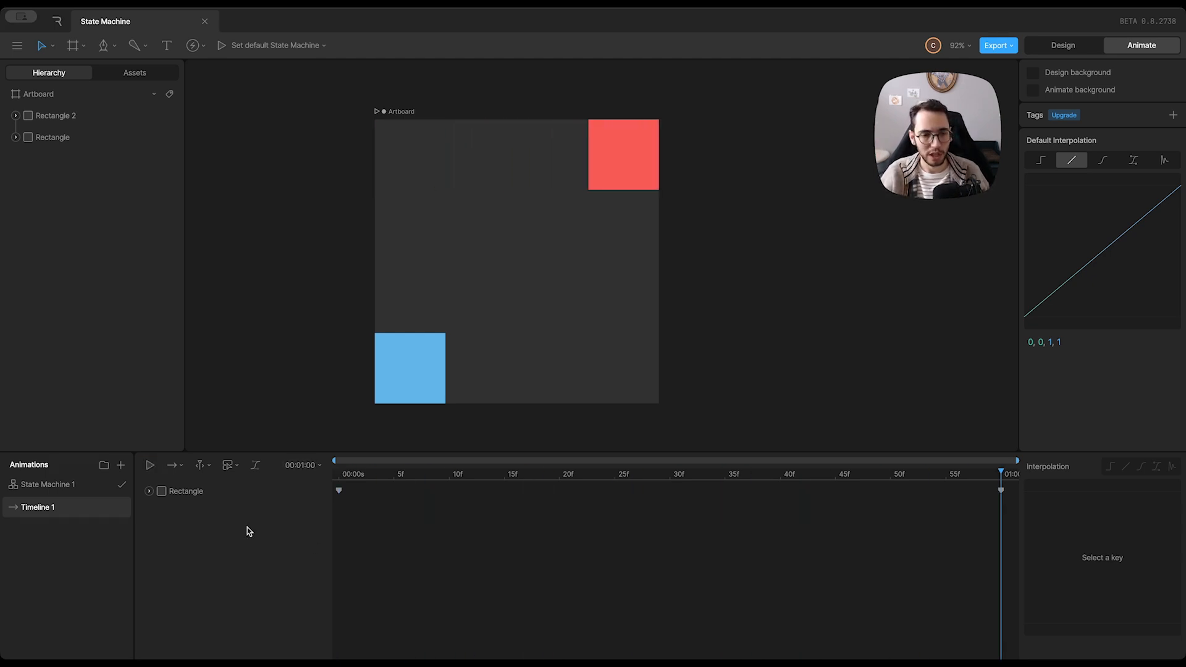
left_click(76, 491)
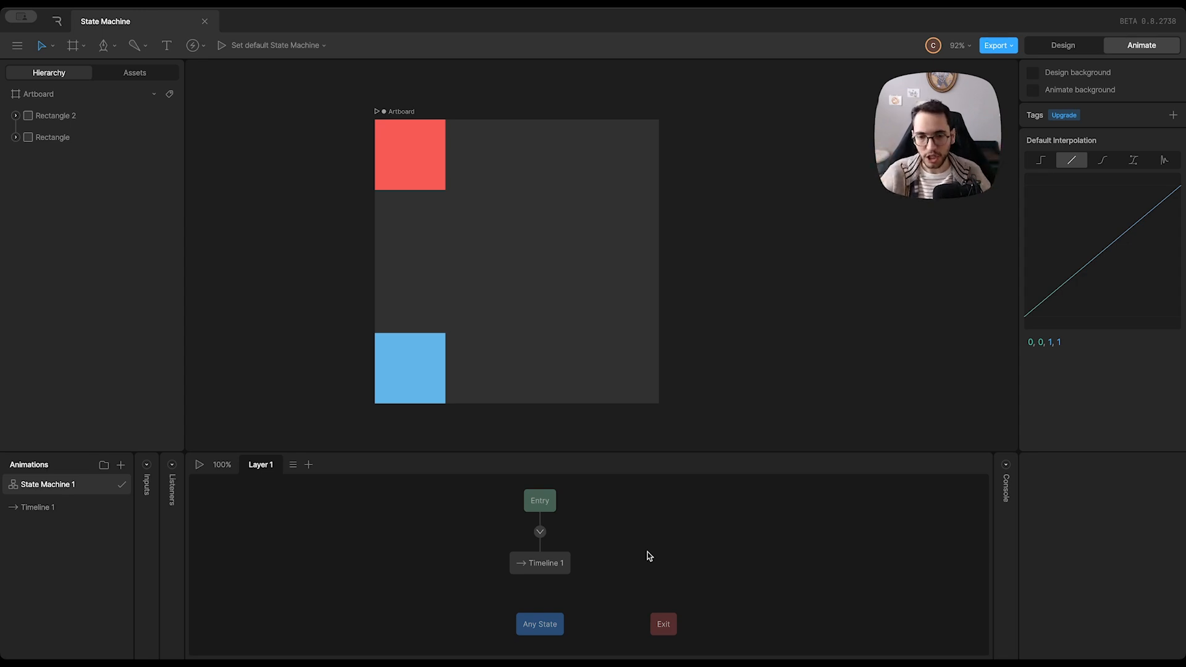
left_click(551, 568)
left_click_drag(59, 514, 402, 543)
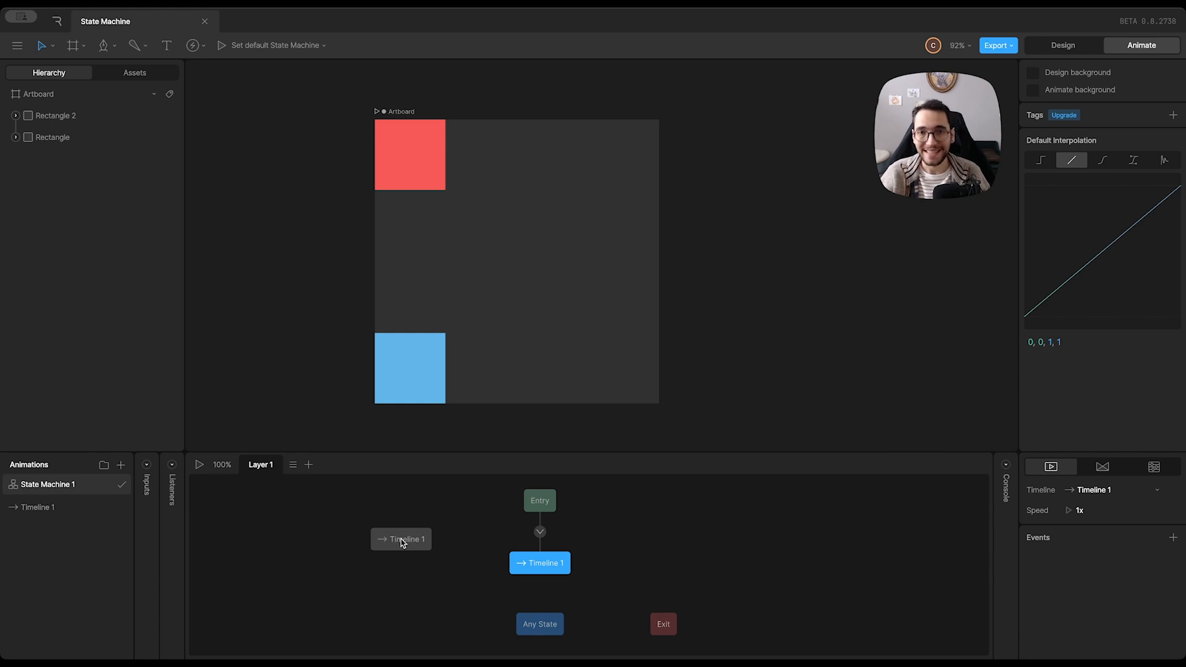
left_click(402, 543)
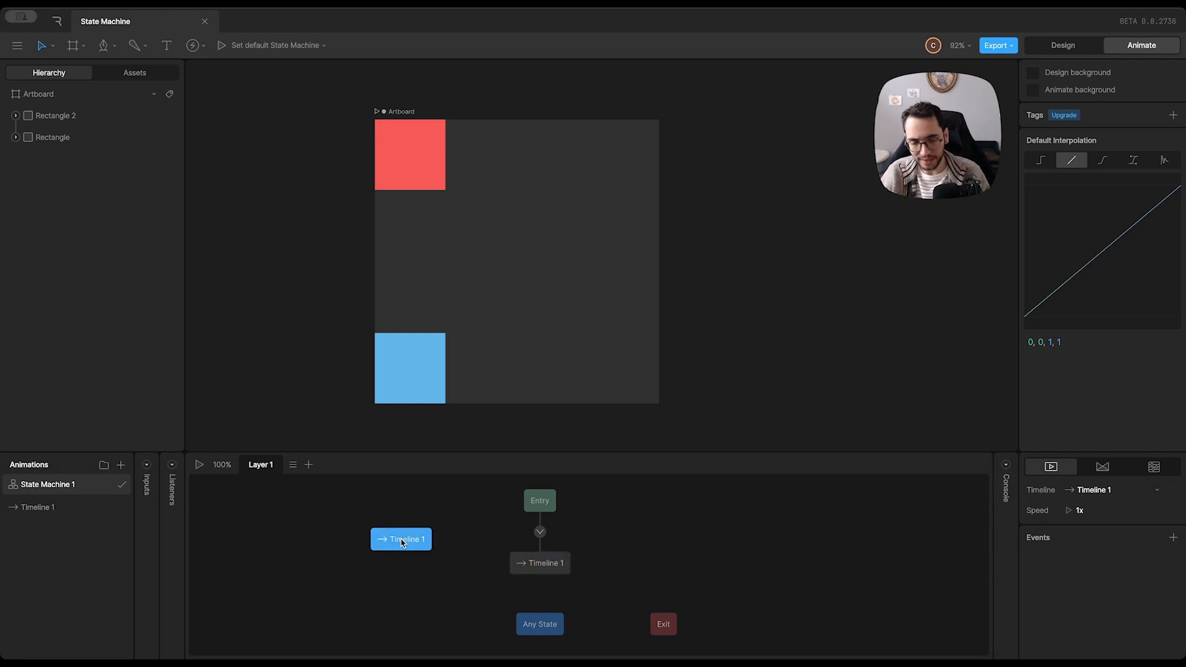
key("Delete")
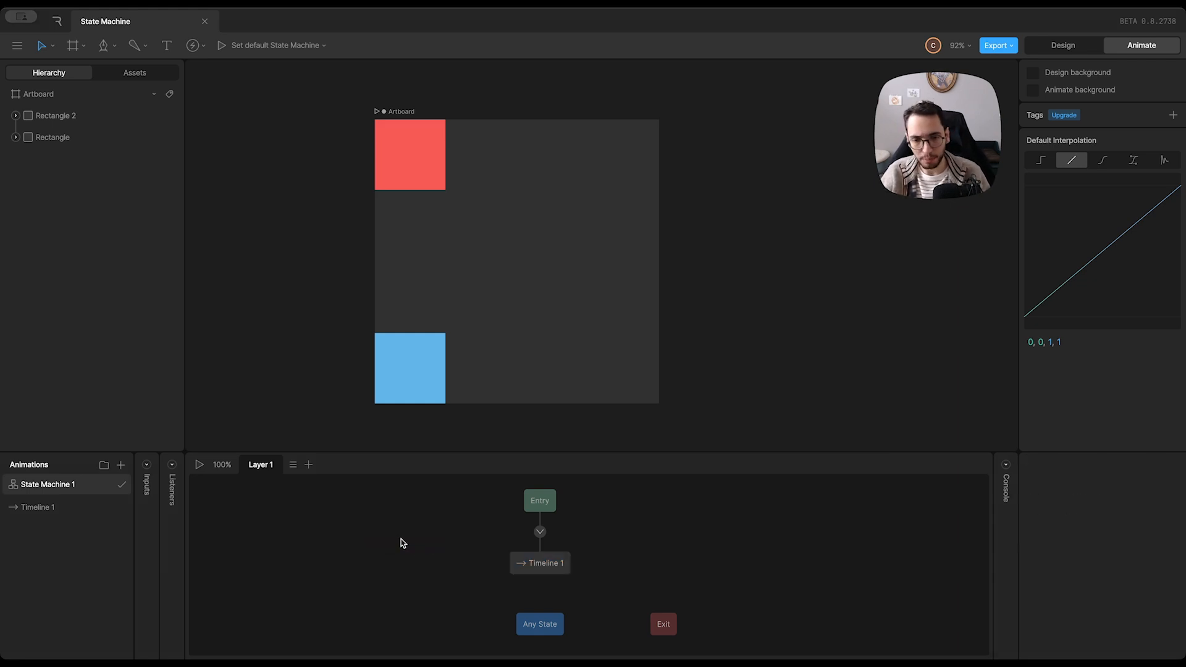
Preview State Machine 1 with the Timeline 1 state, replay it, and stop playback
left_click(551, 569)
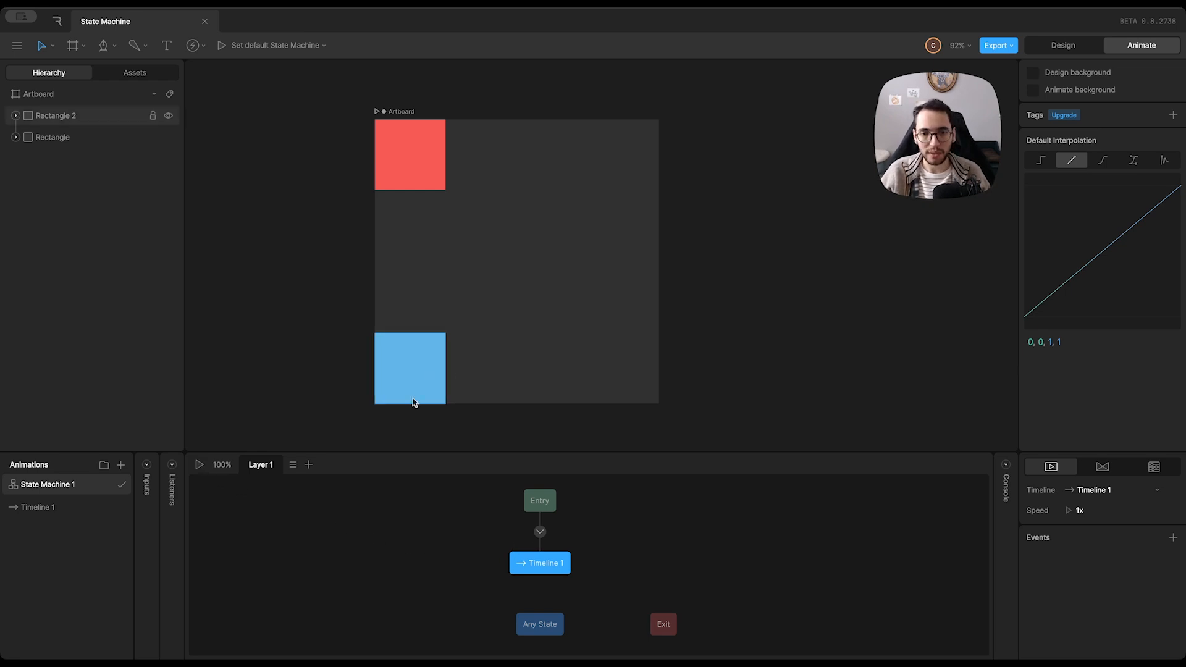
left_click(199, 464)
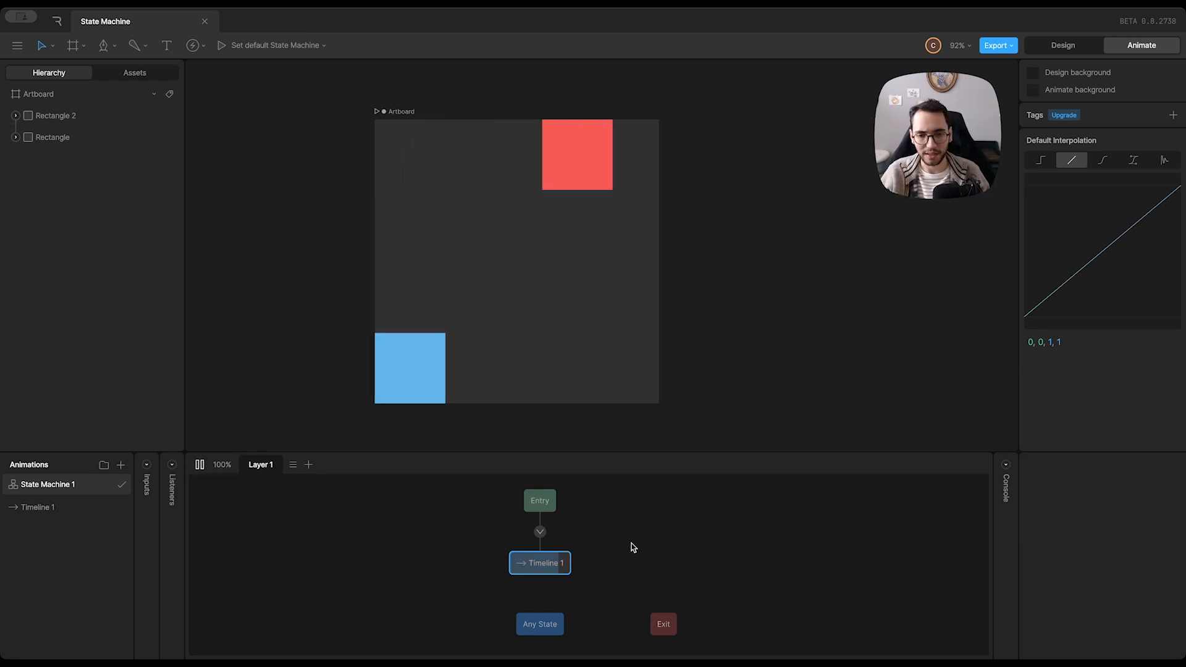
left_click(199, 465)
left_click(199, 465)
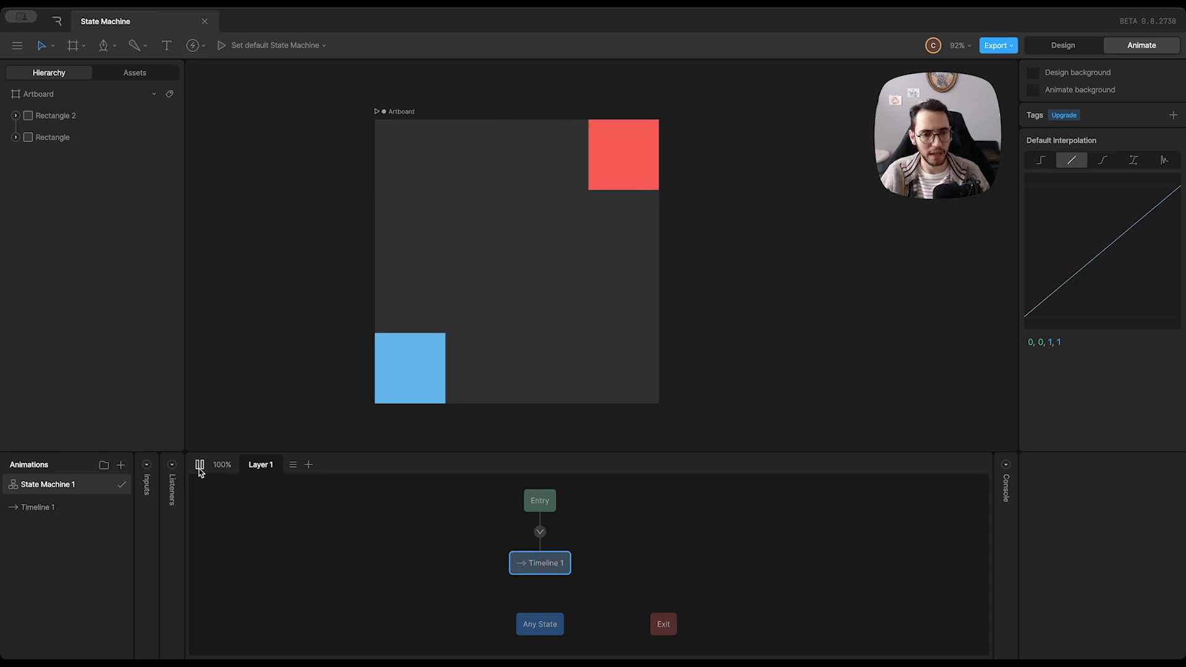
left_click(199, 465)
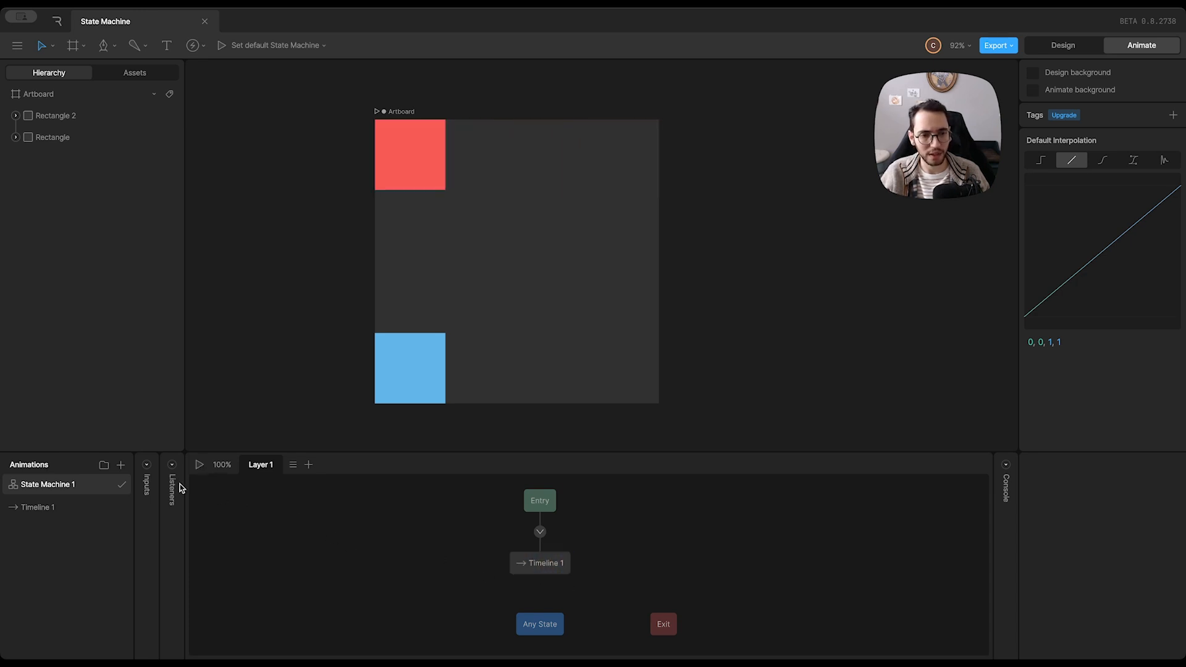
Create a second timeline and place it between State Machine 1 and Timeline 1 in the animations list
left_click(120, 469)
left_click(131, 494)
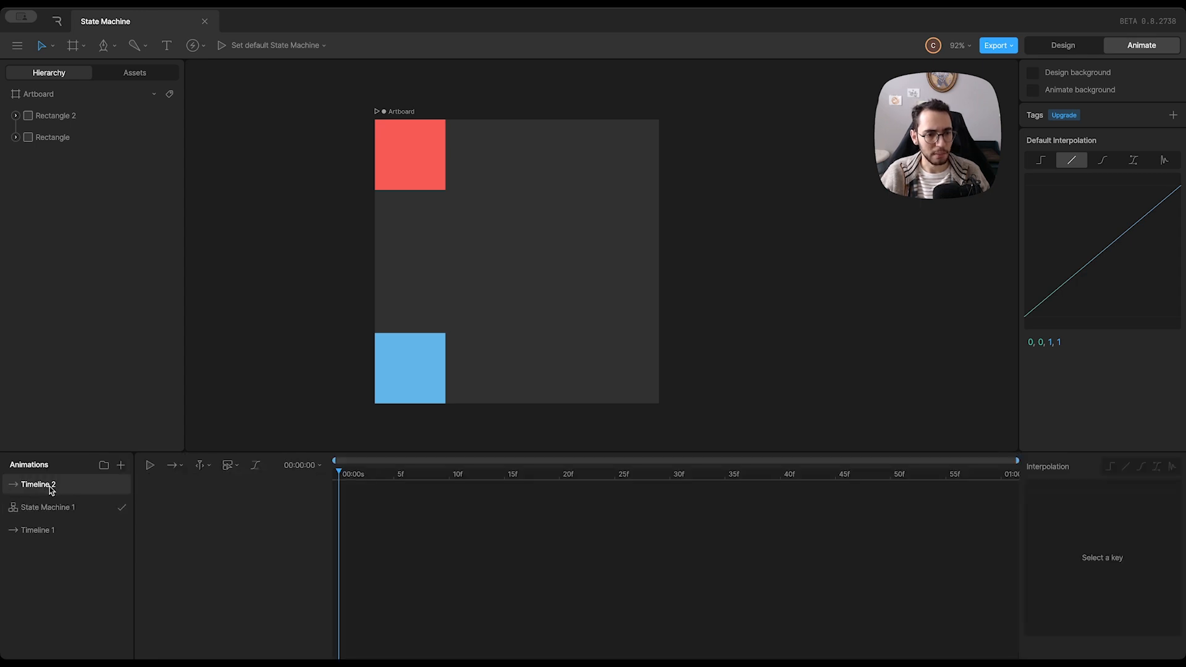
left_click_drag(52, 490, 48, 522)
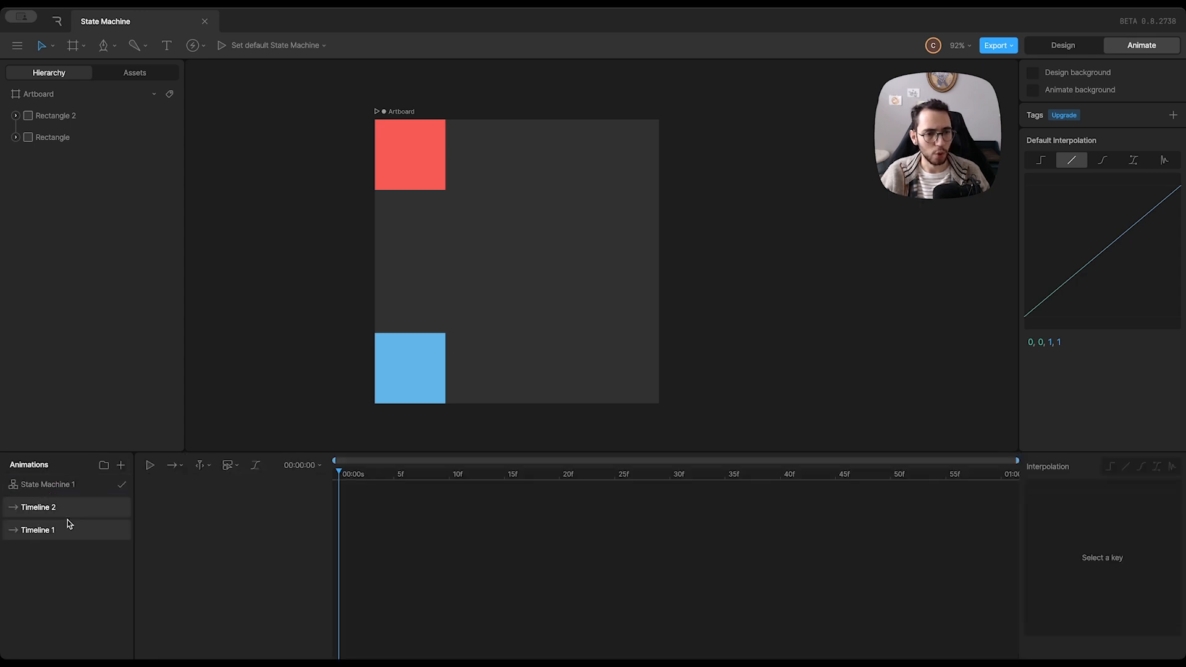
Animate the blue rectangle in Timeline 2 by keying its X position at frame 0 and aligning it to the artboard's right edge at 1 second
left_click(418, 396)
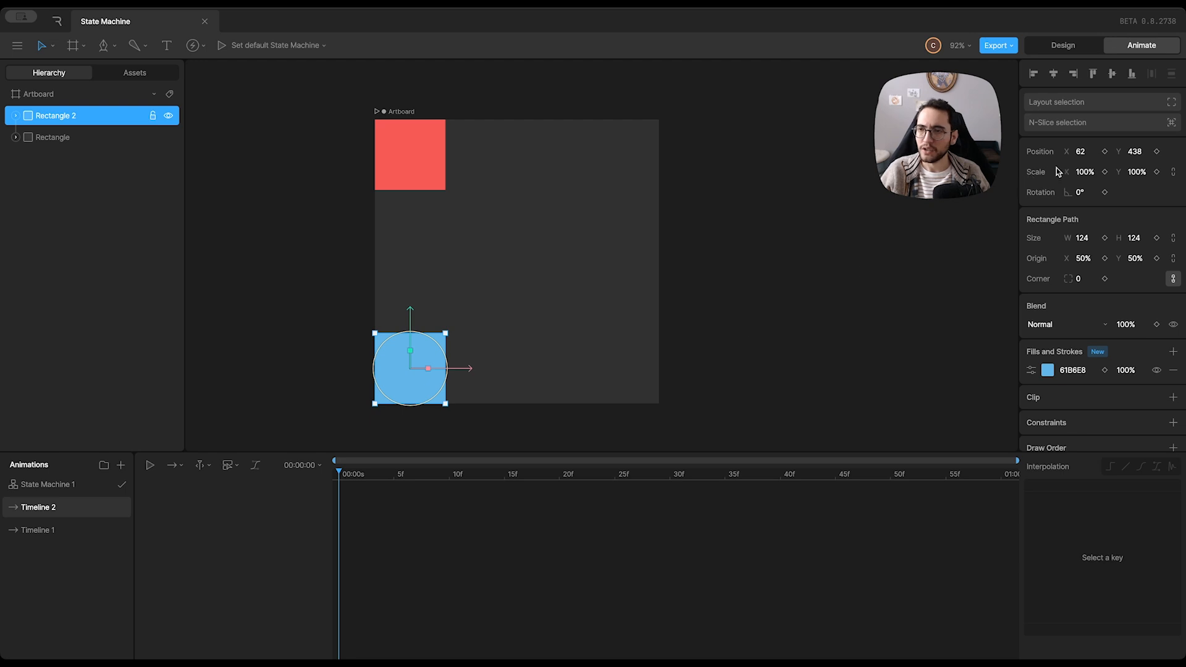
left_click(1105, 151)
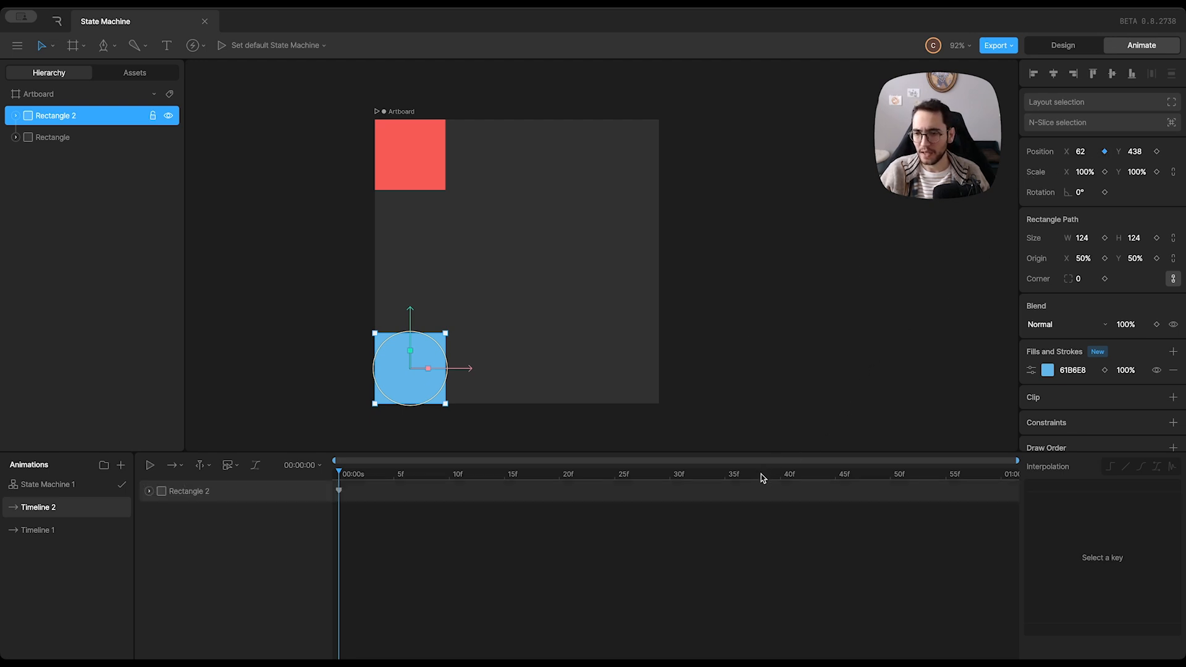
left_click_drag(763, 478, 1028, 482)
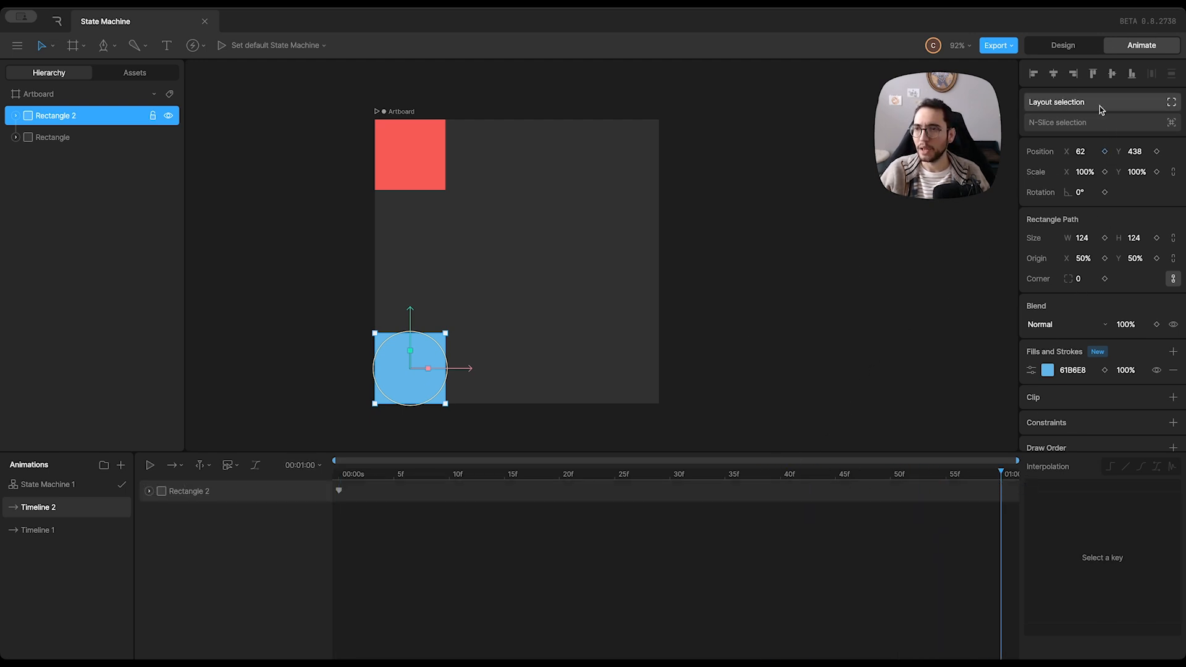
left_click(1074, 73)
left_click_drag(803, 475, 318, 473)
key("space")
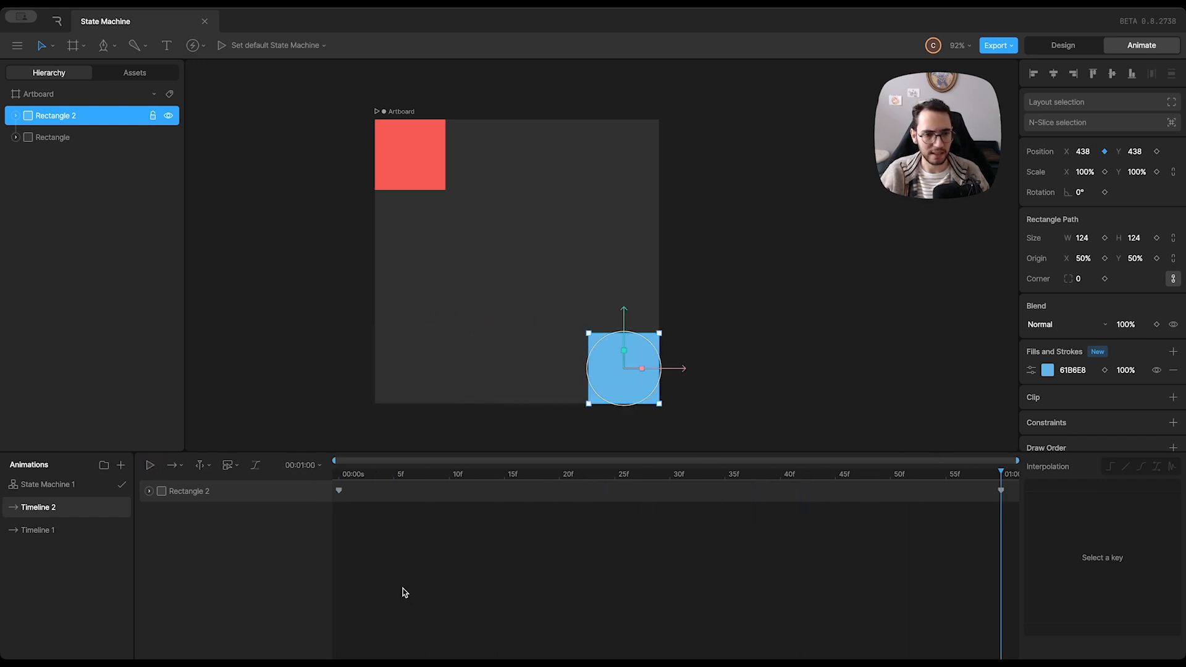
Assign Timeline 2 to the state connected to Entry in State Machine 1 and preview the state machine
left_click(68, 488)
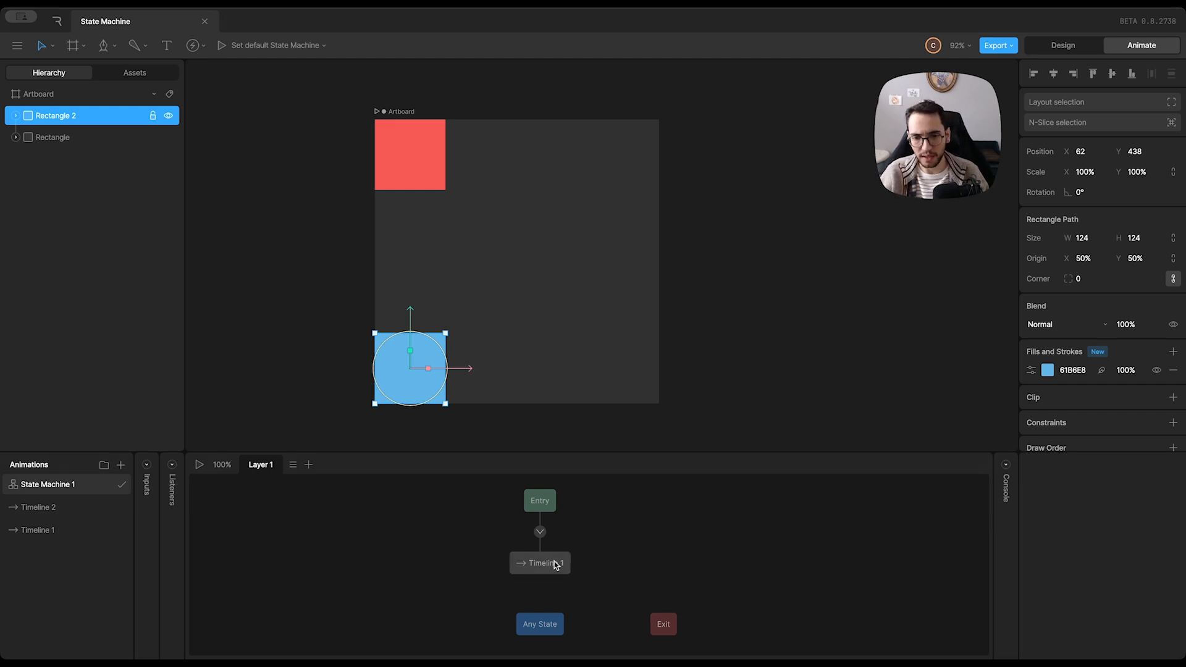
left_click(537, 567)
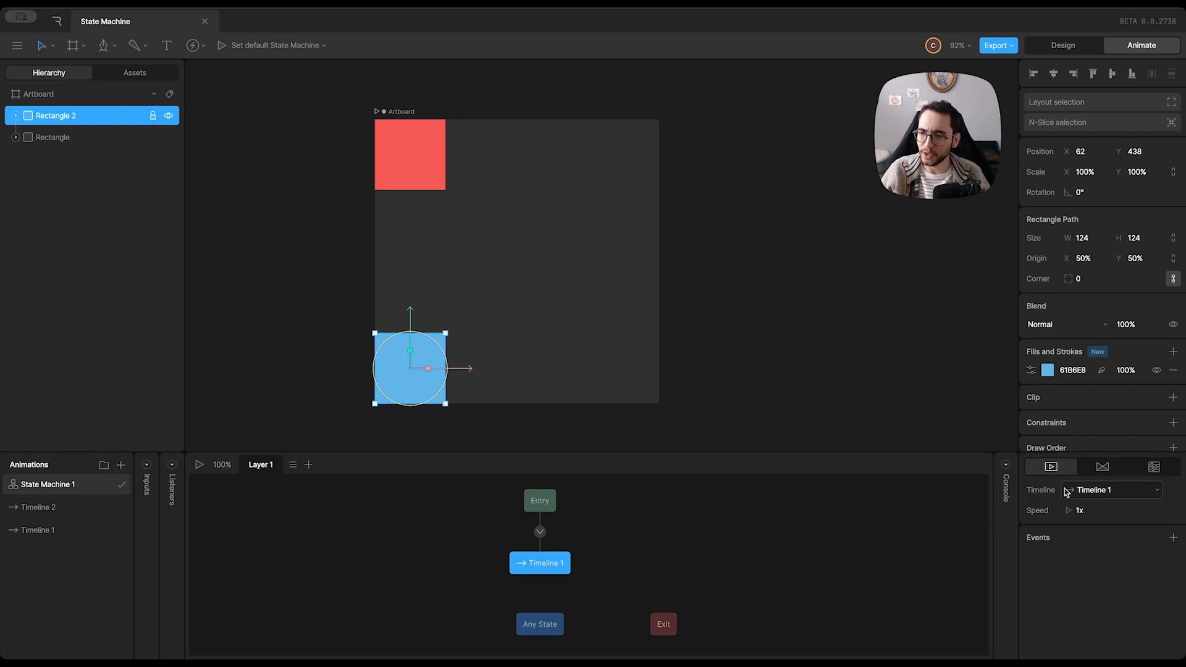
left_click(1106, 490)
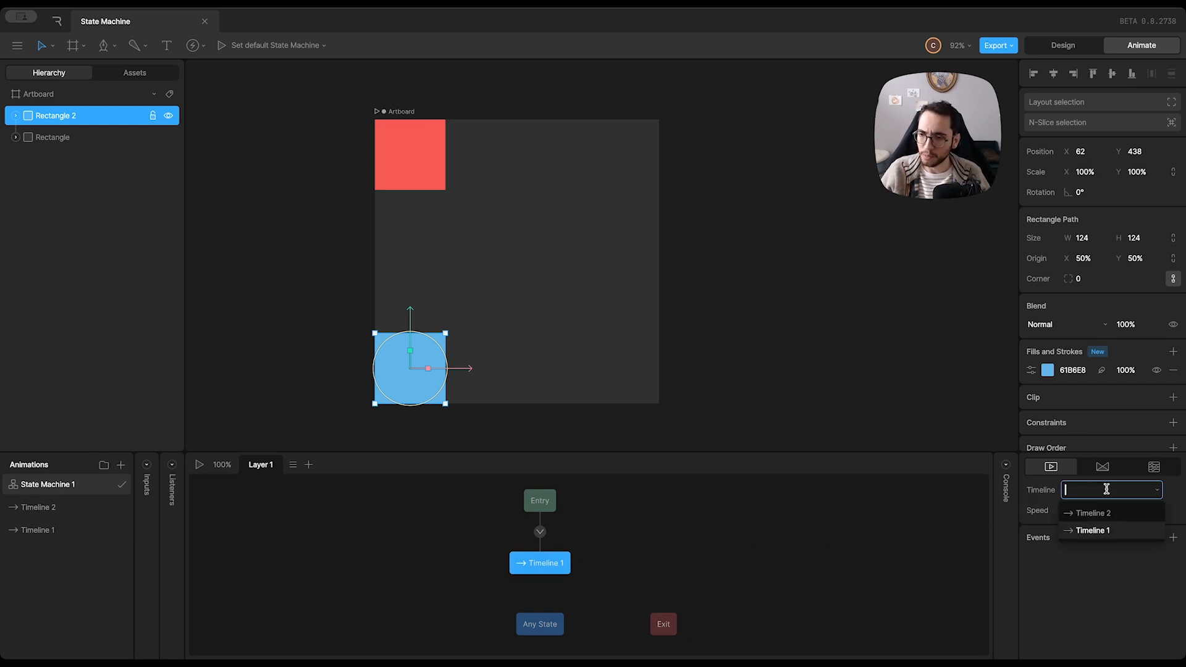
left_click(1124, 515)
left_click(640, 562)
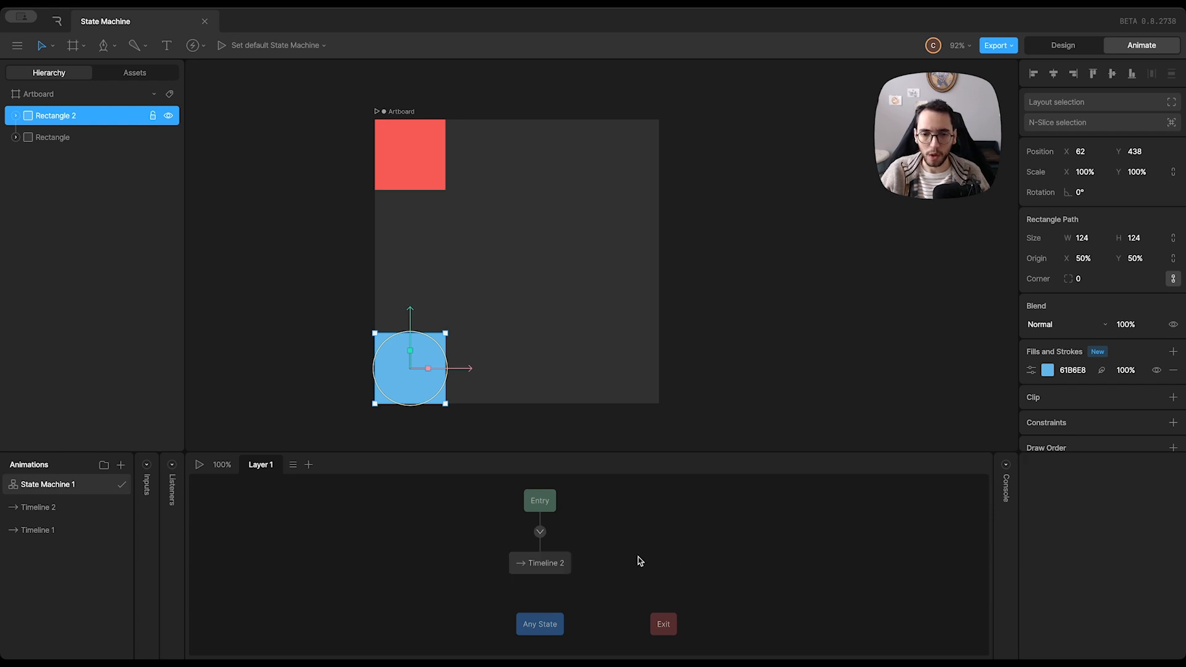
left_click(260, 368)
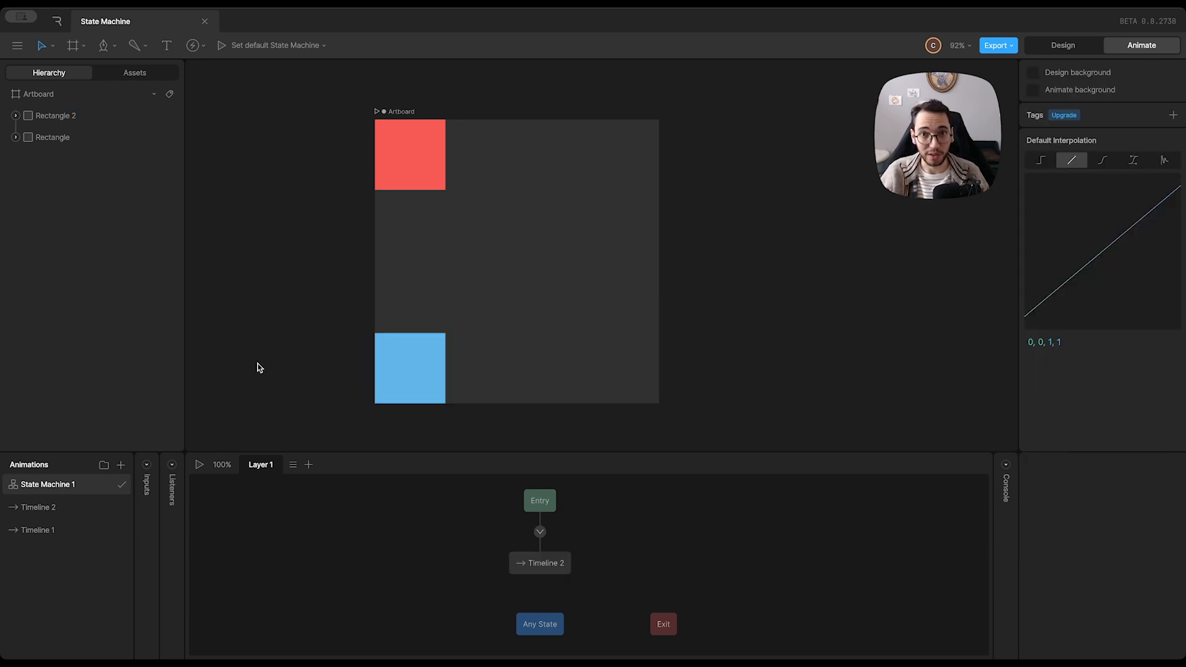
left_click(199, 466)
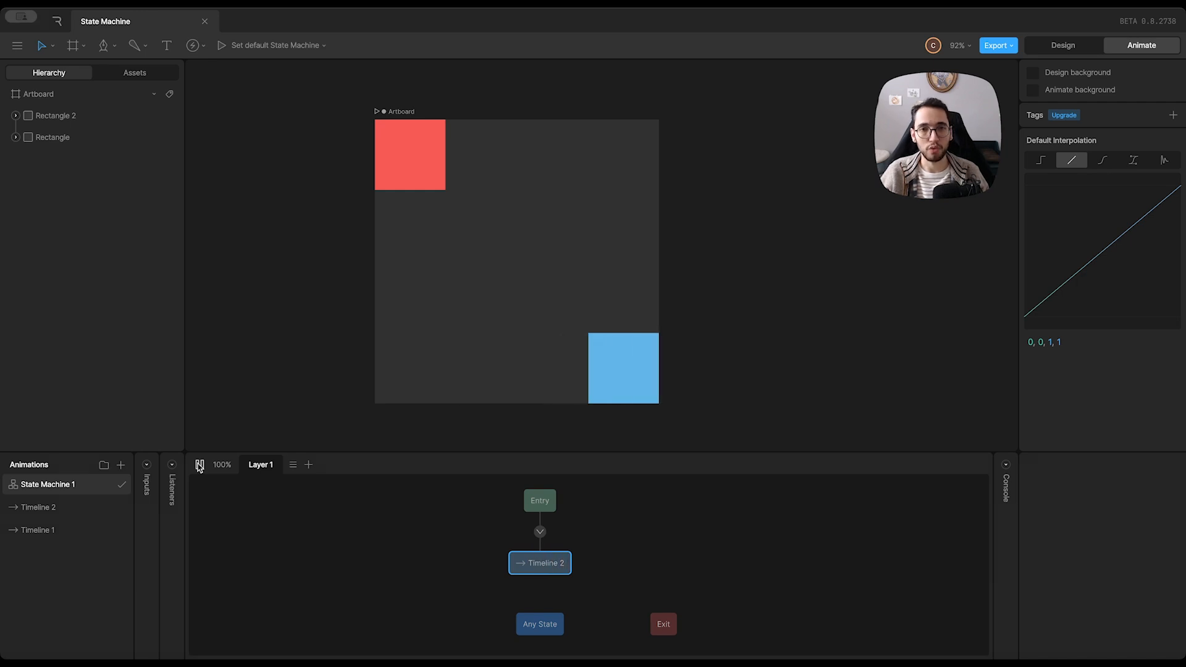
left_click(199, 466)
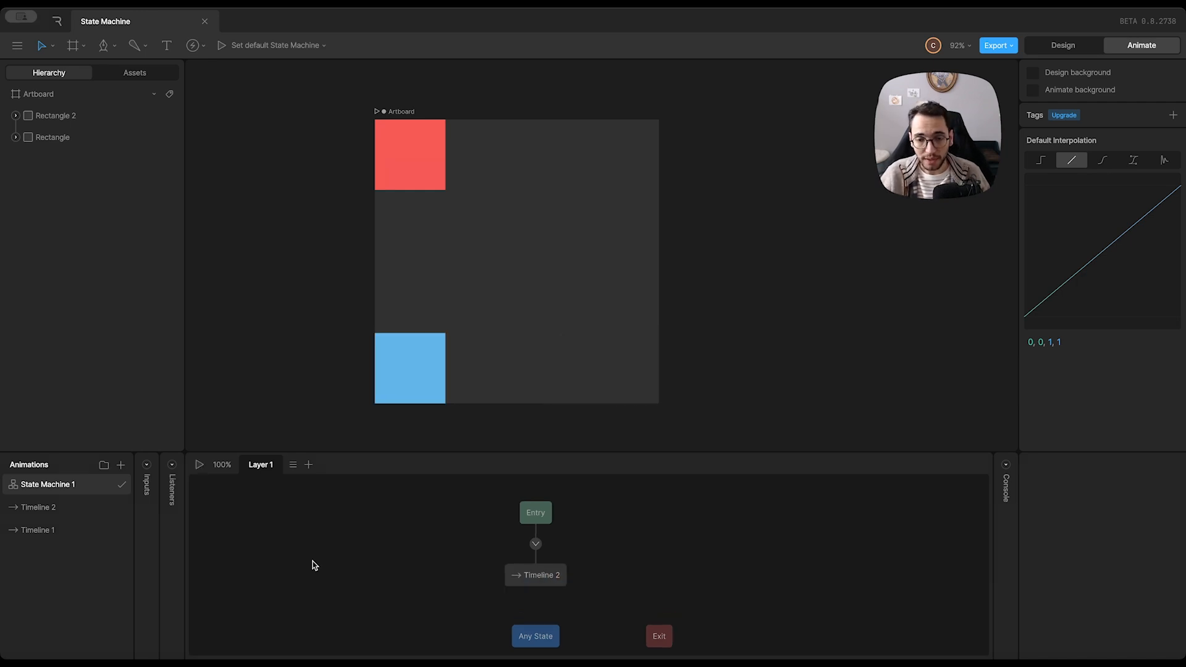
Set Timeline 2 to Loop playback and preview it in State Machine 1
double_click(530, 577)
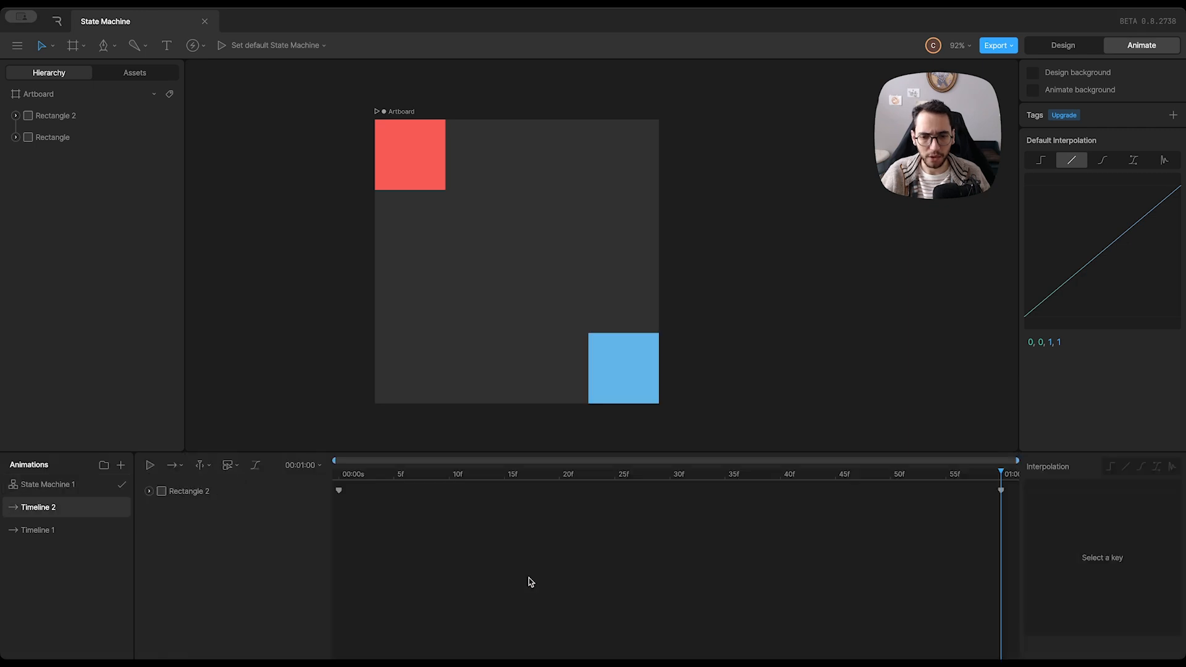
left_click(178, 467)
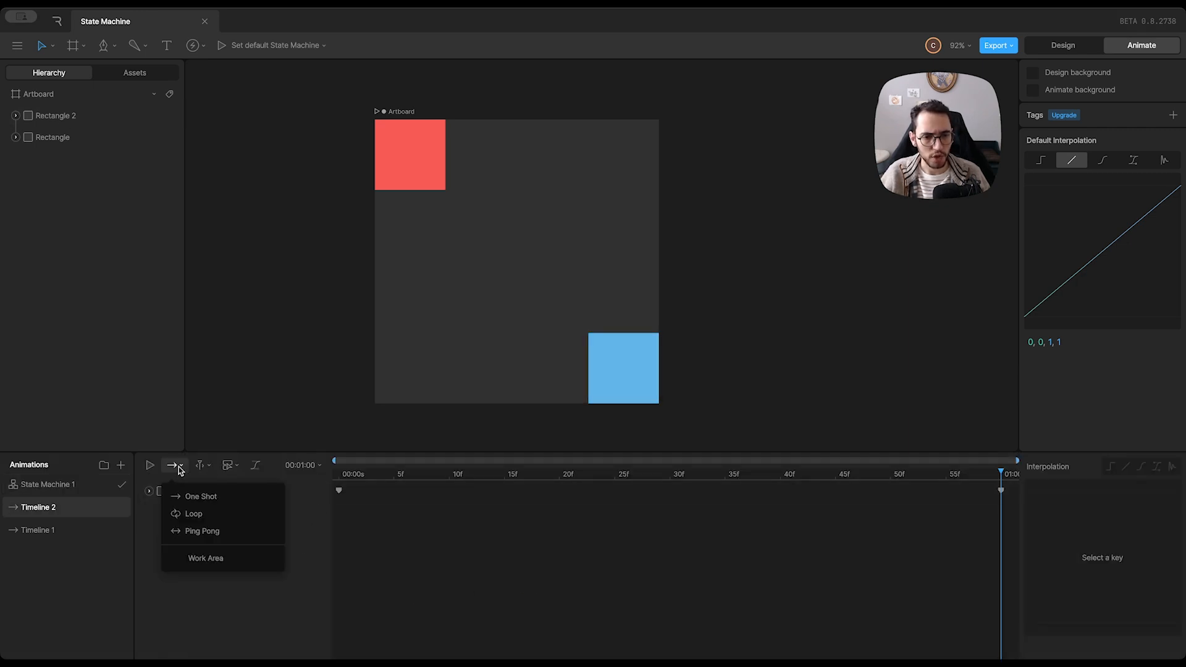
left_click(204, 515)
left_click(54, 488)
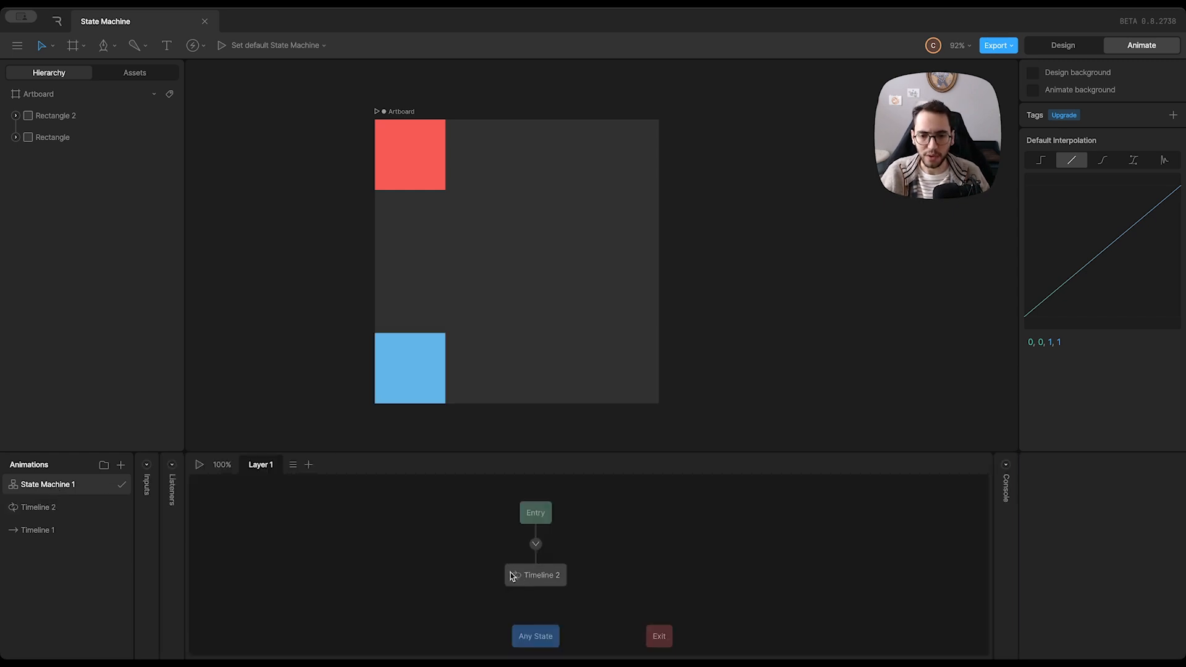
left_click(199, 465)
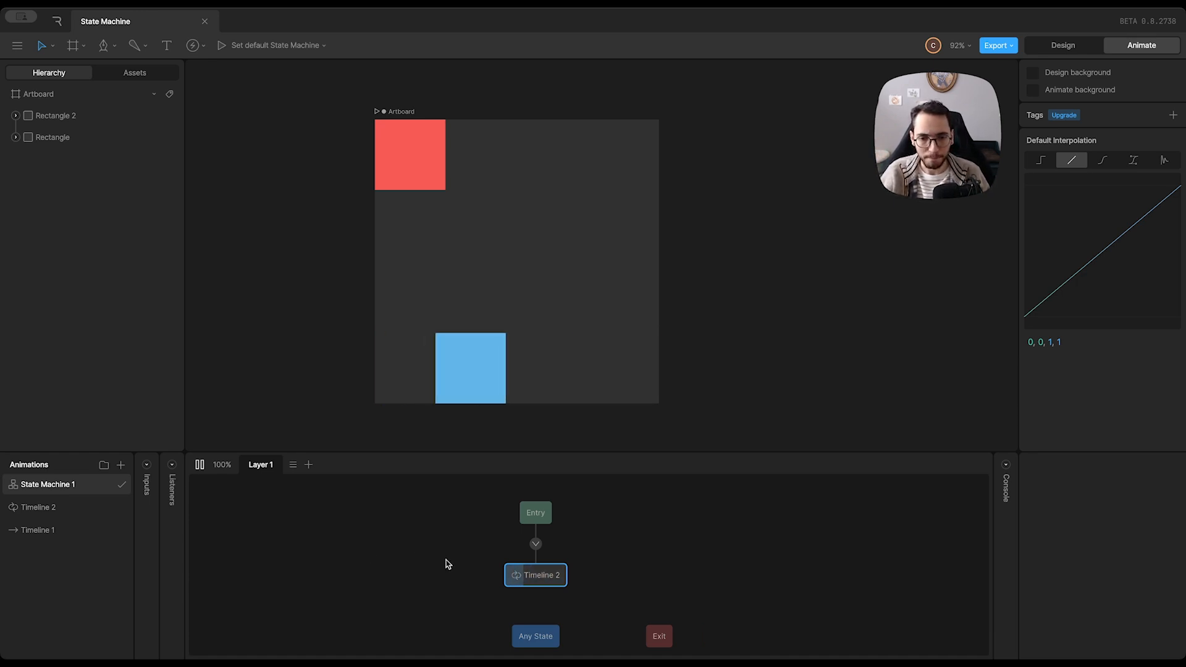
Set Timeline 2 to Ping Pong playback, preview it in State Machine 1, and stop playback
double_click(533, 579)
left_click(173, 465)
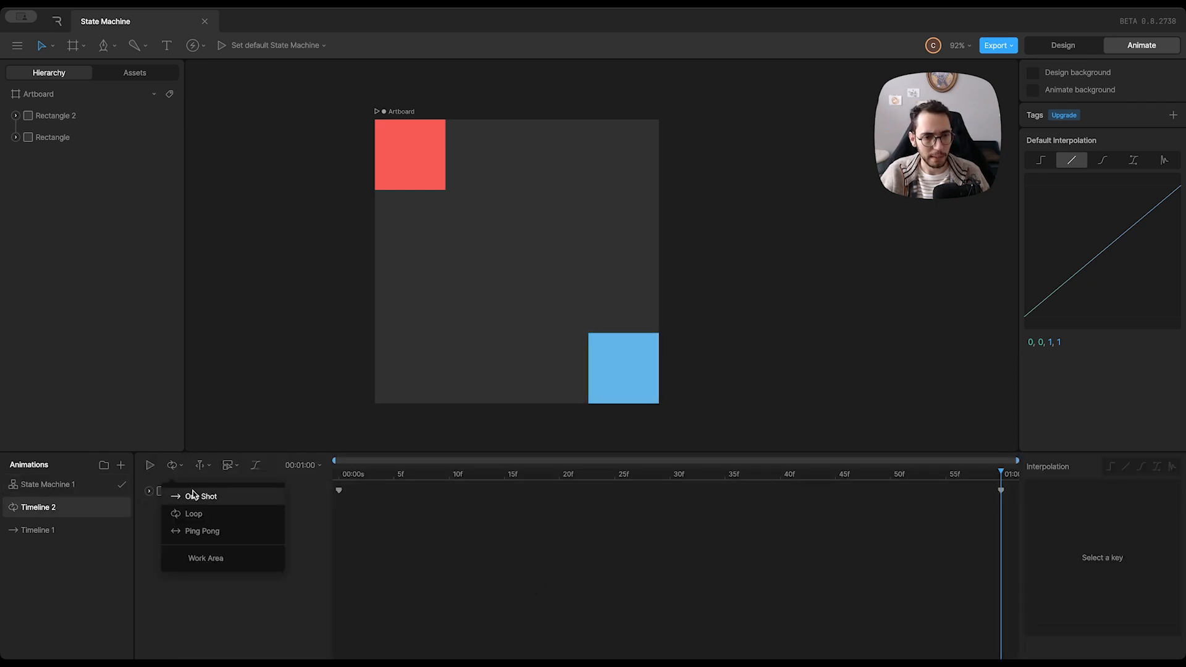
left_click(200, 532)
left_click(66, 485)
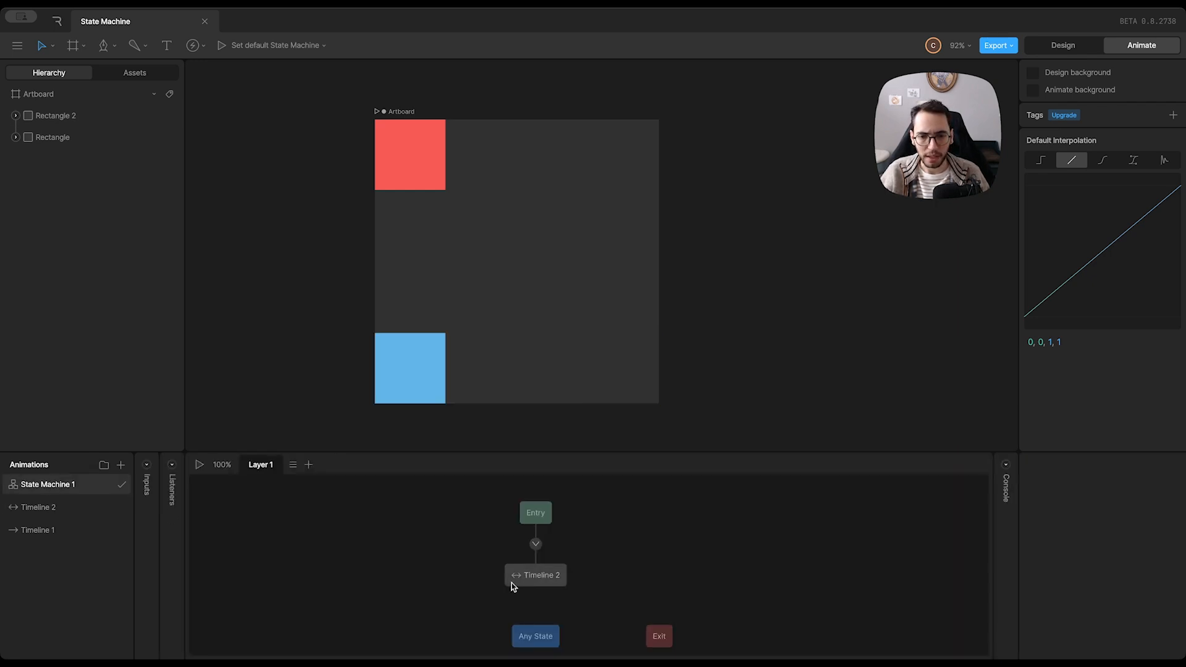
left_click(200, 466)
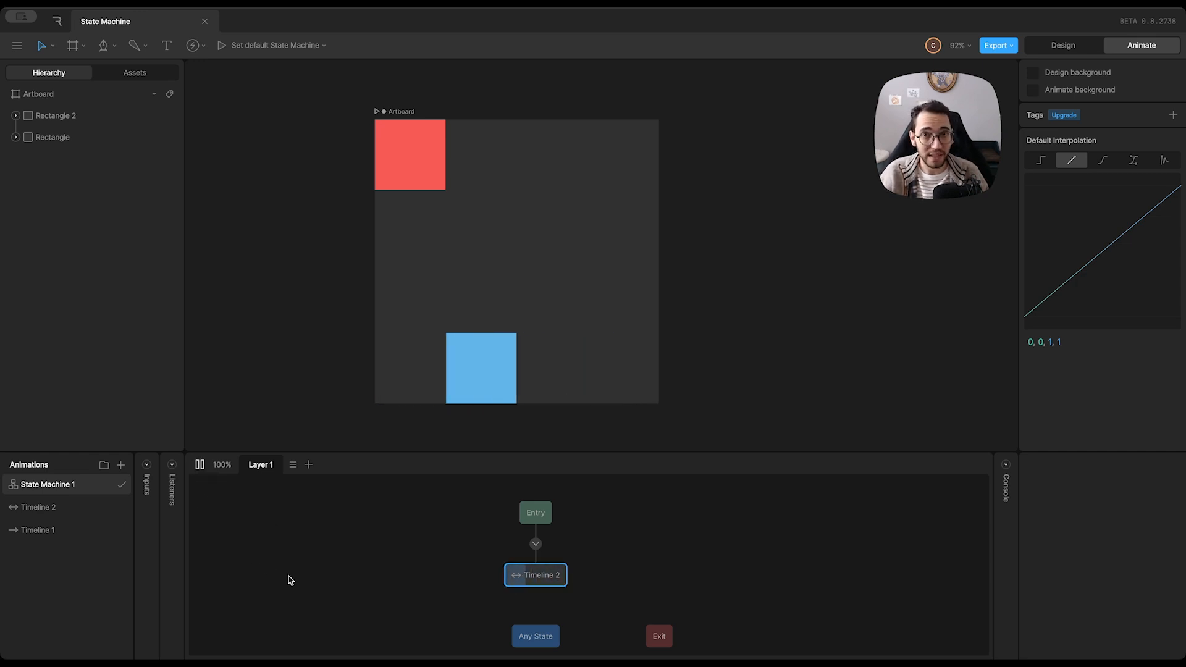
key("space")
Review the timelines available for the state connected to Entry, keeping Timeline 2 assigned
left_click(505, 573)
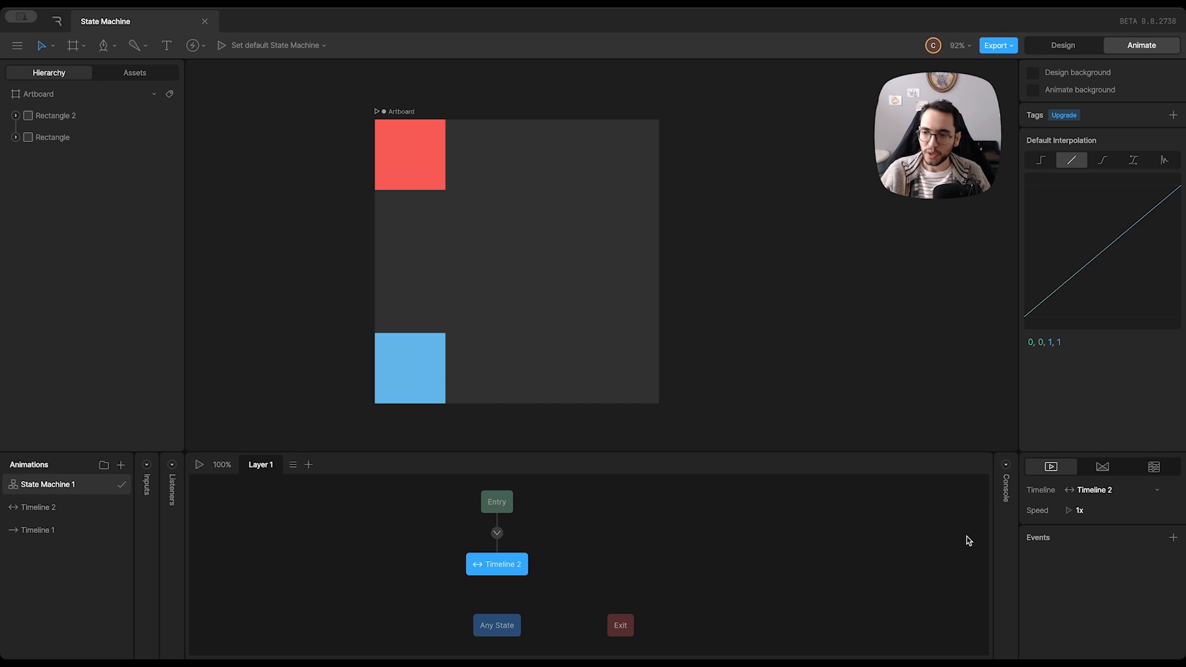
left_click(1131, 491)
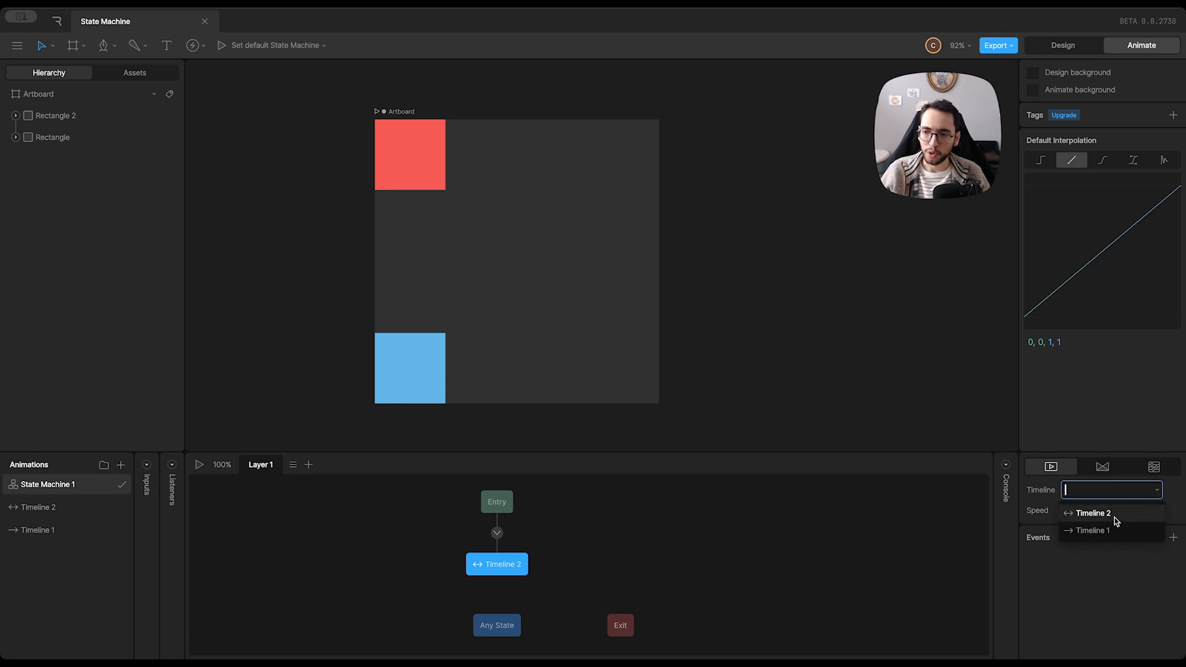
left_click(1114, 515)
left_click(397, 535)
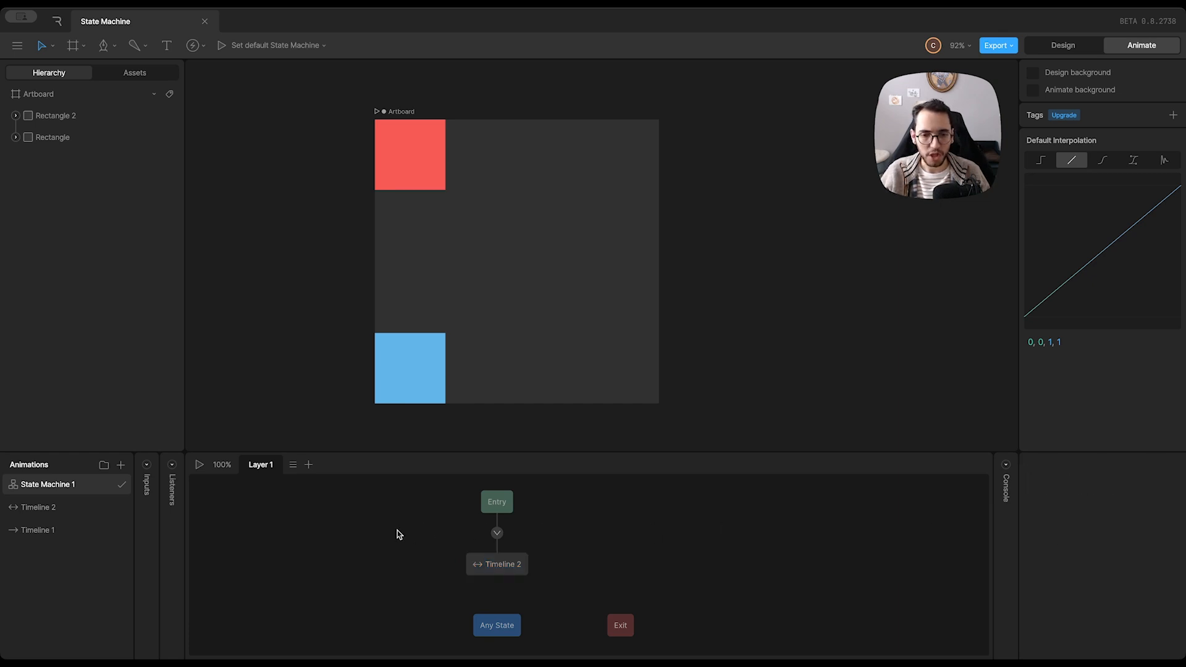
Add three Timeline 1 states and two more Timeline 2 states to Layer 1 of State Machine 1
left_click_drag(28, 533, 632, 508)
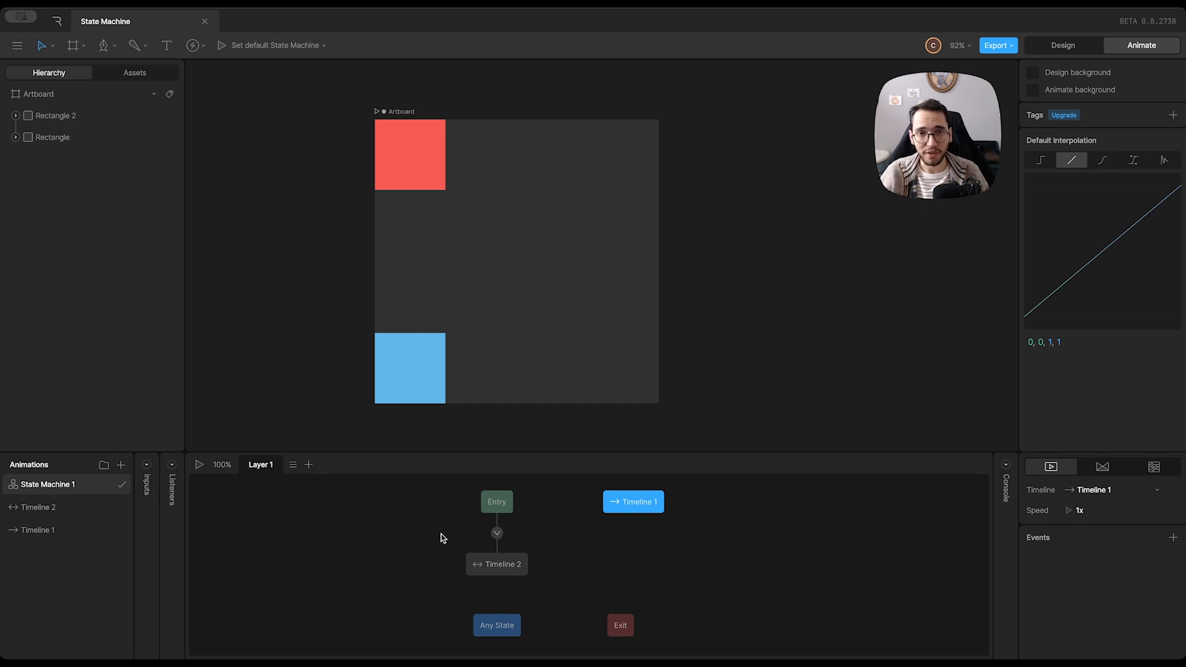
left_click_drag(64, 530, 809, 525)
left_click_drag(99, 507, 364, 535)
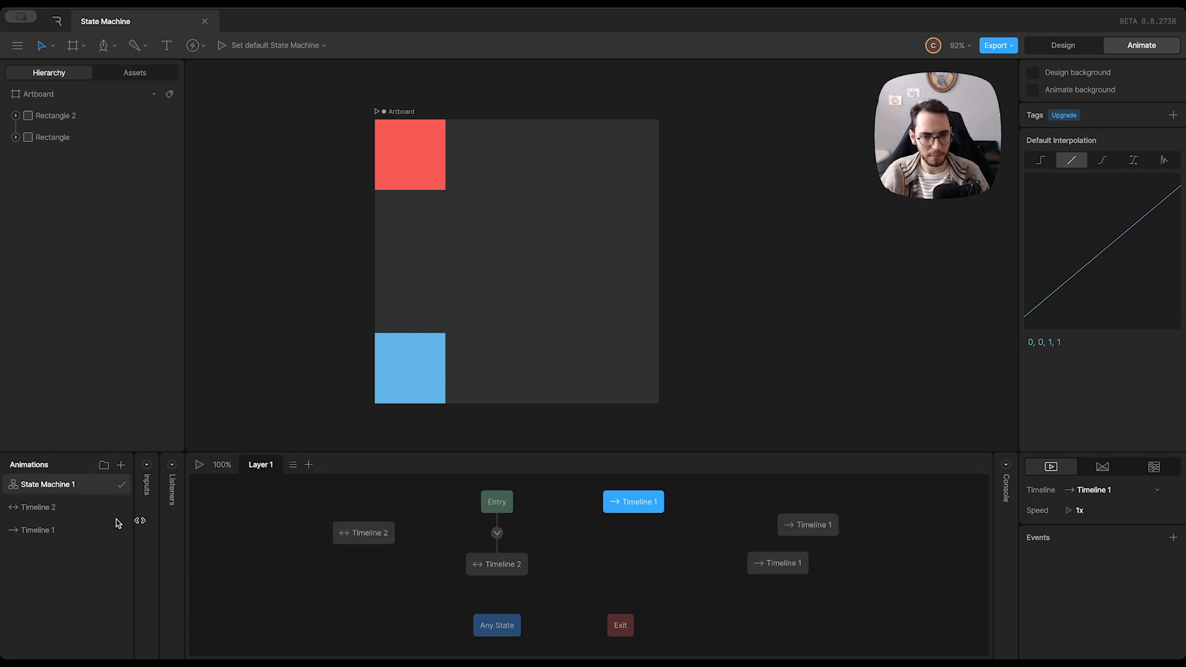
left_click_drag(38, 507, 341, 572)
left_click(411, 598)
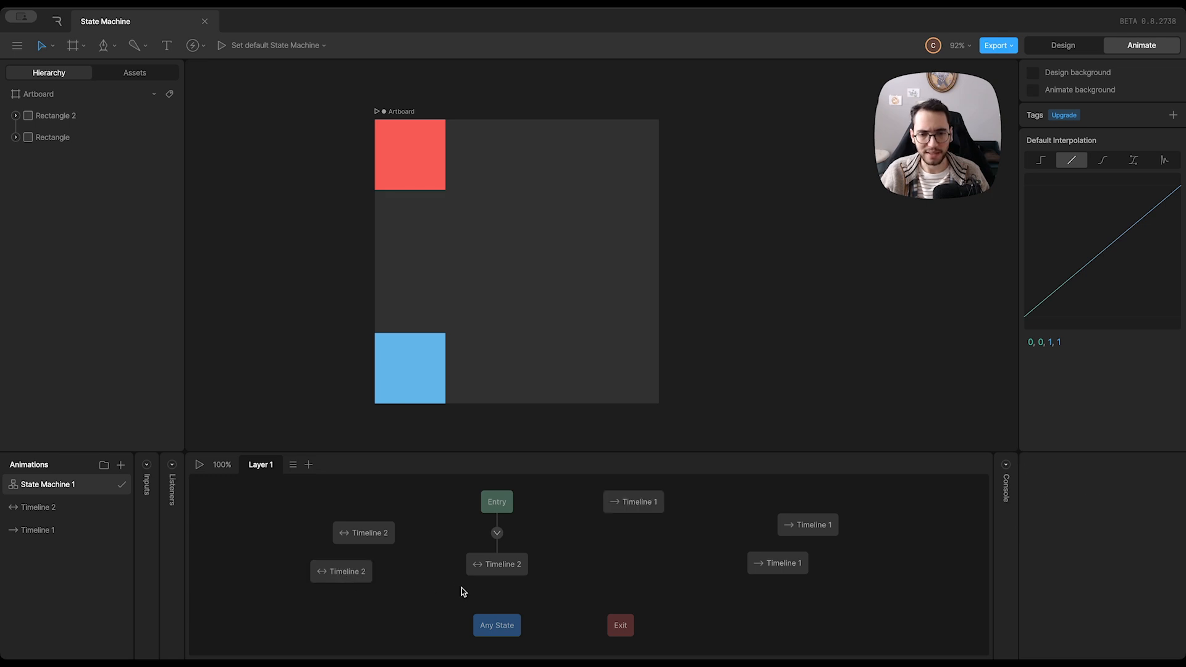
Delete every Timeline 2 state and the two Timeline 1 states farthest from Entry, keeping the Timeline 1 state nearest Entry
scroll(453, 578, "right", 1)
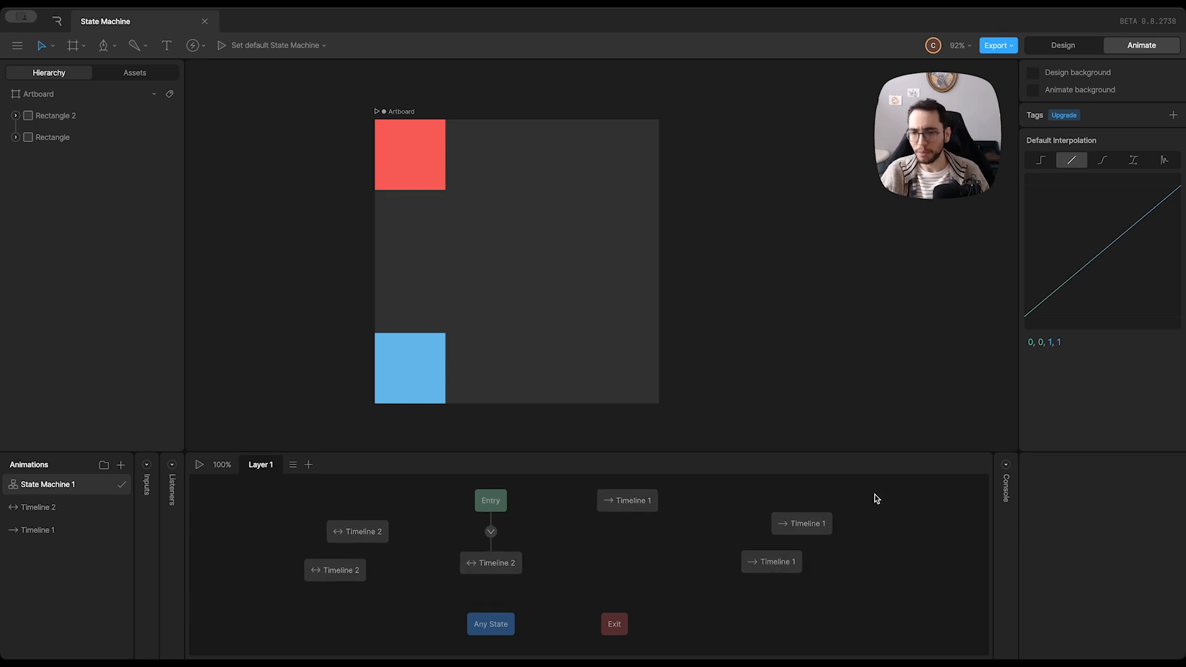
left_click_drag(880, 492, 718, 599)
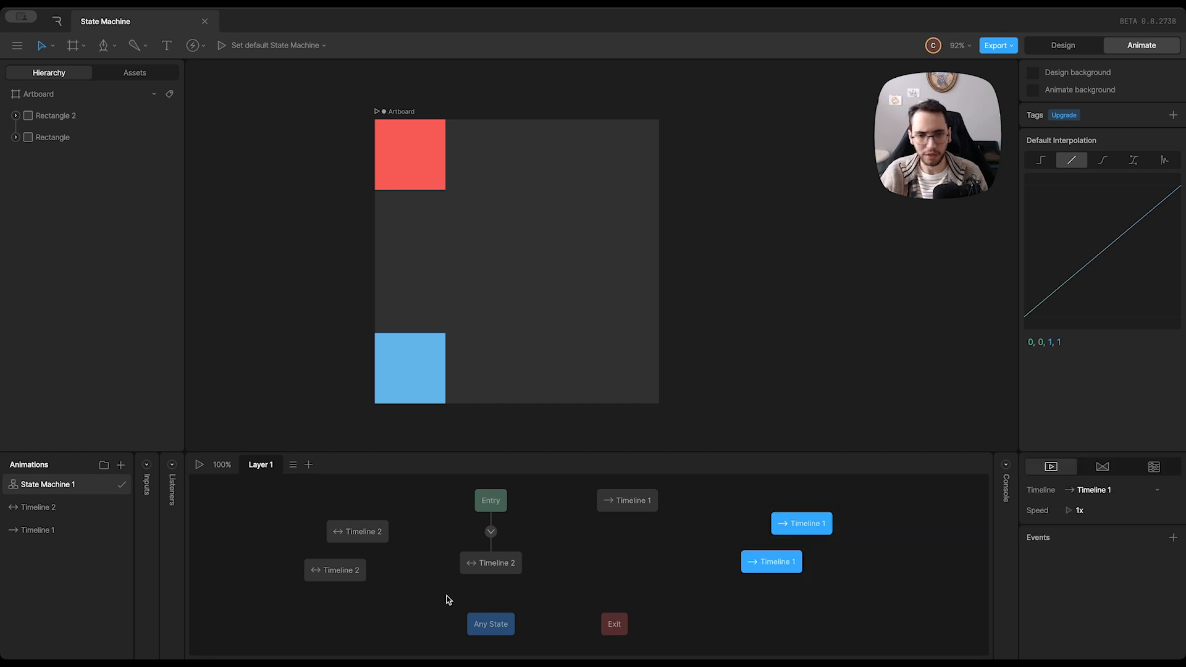
left_click_drag(398, 606, 288, 512)
key("Delete")
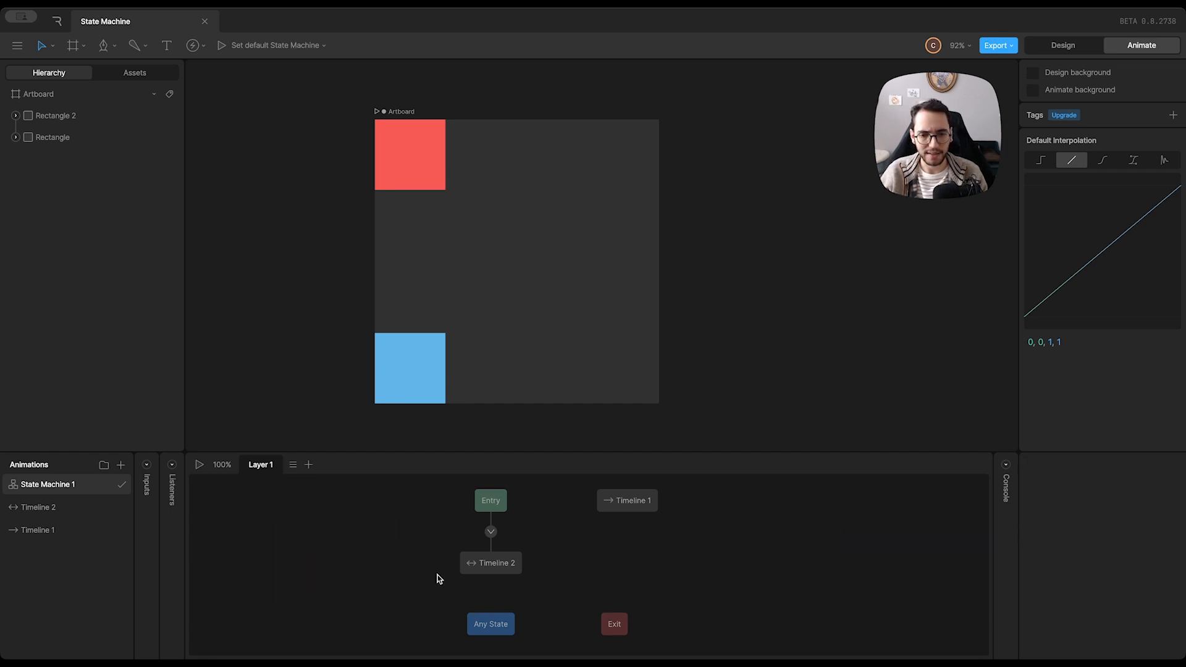
left_click_drag(554, 596, 451, 532)
key("Delete")
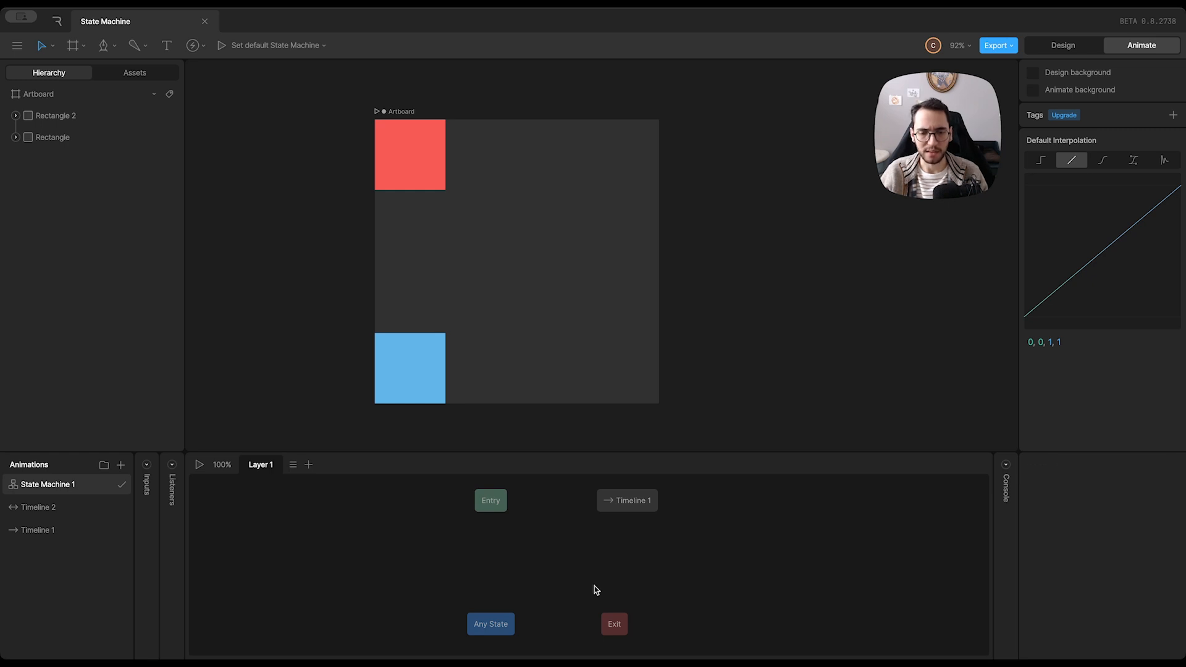
Move the unconnected Timeline 1 state slightly closer to Entry, preview State Machine 1, and stop playback
left_click_drag(593, 588, 556, 601)
left_click_drag(572, 514, 560, 517)
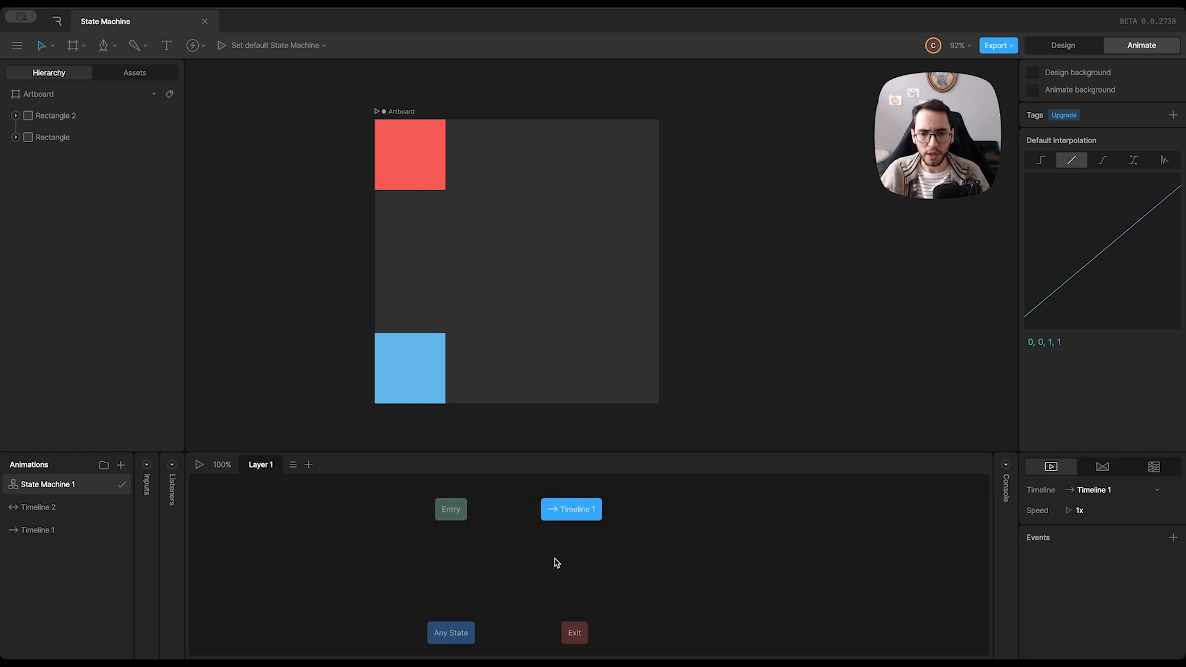
left_click_drag(553, 562, 535, 569)
left_click(535, 569)
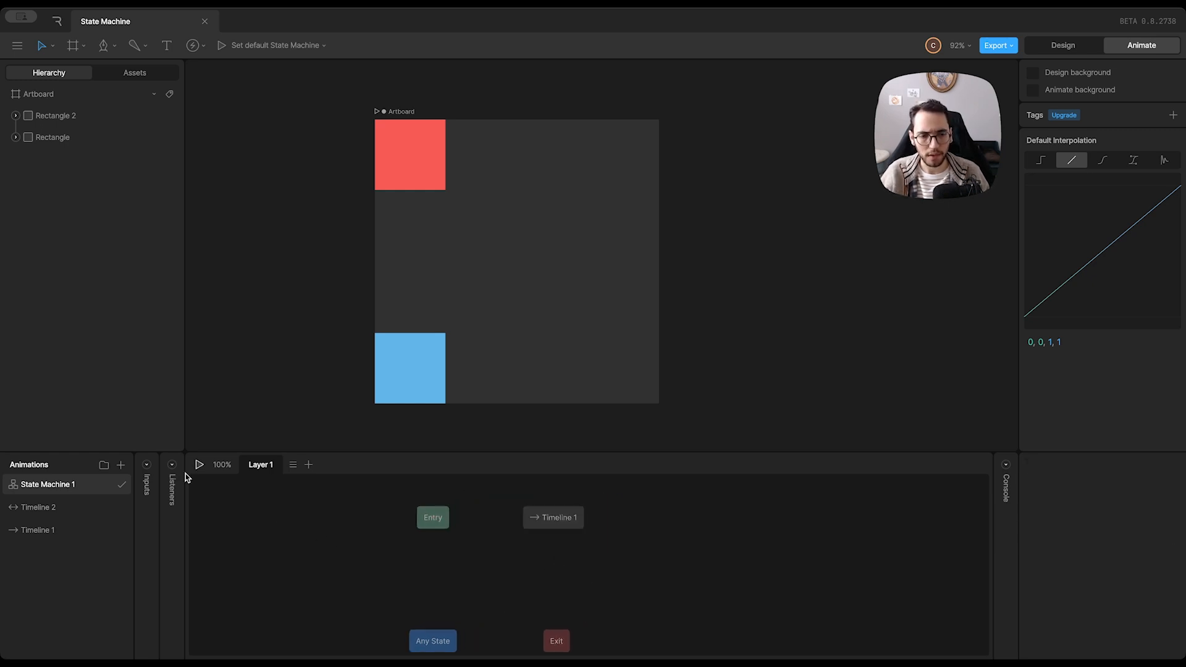
left_click(199, 465)
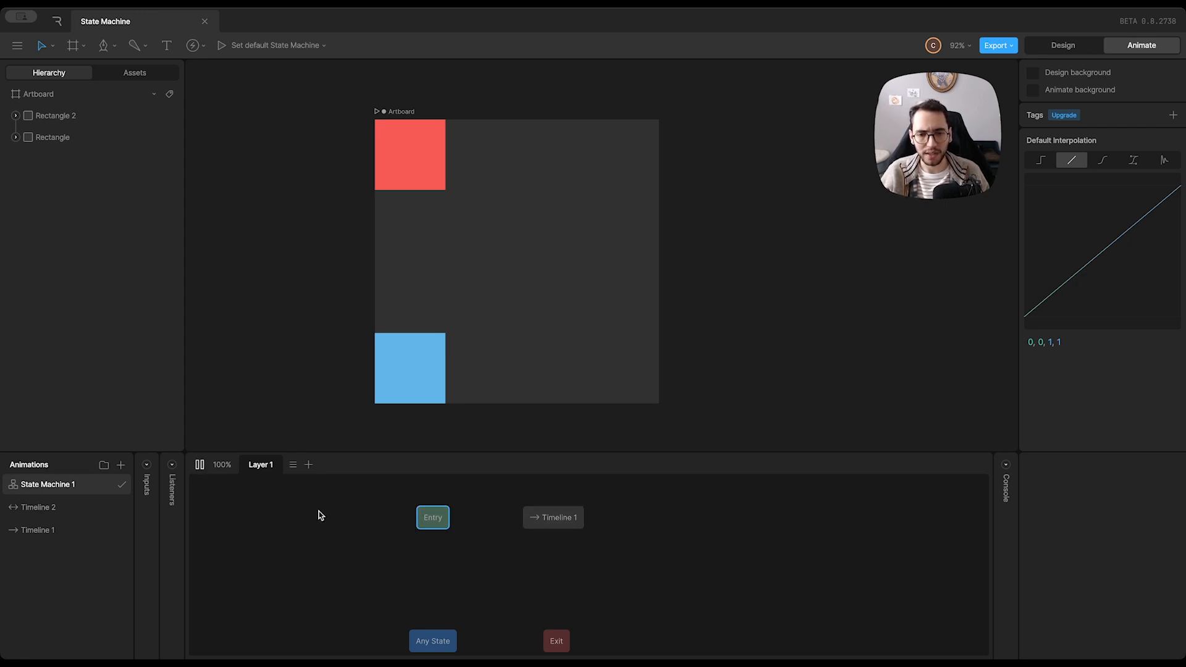
left_click(199, 465)
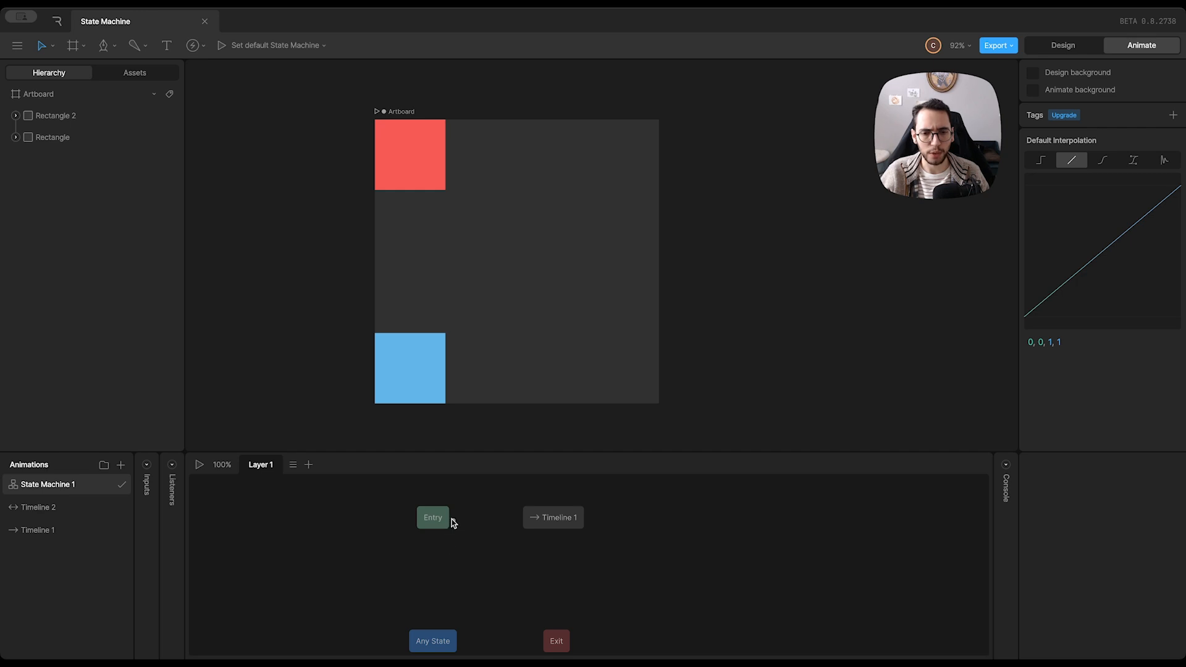
Connect Entry to the Timeline 1 state, preview State Machine 1, and stop playback
mouse_move(454, 516)
left_mouse_down()
mouse_move(464, 547)
mouse_move(521, 585)
mouse_move(659, 614)
mouse_move(485, 540)
mouse_move(514, 522)
mouse_move(560, 525)
left_mouse_up()
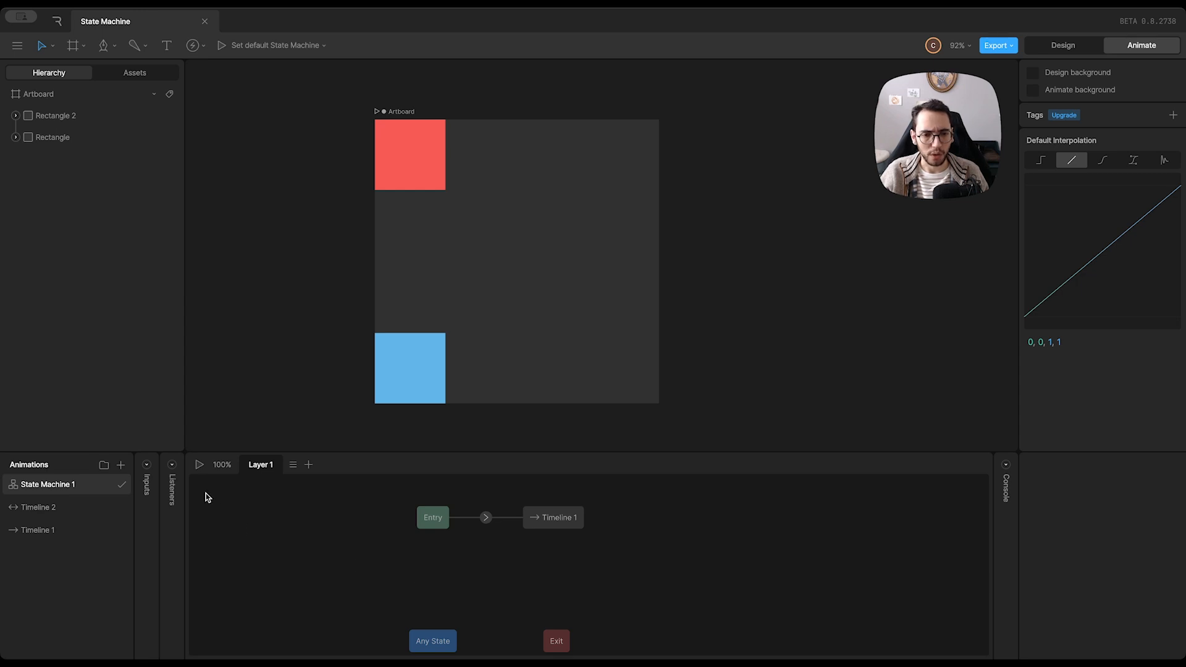
left_click(200, 465)
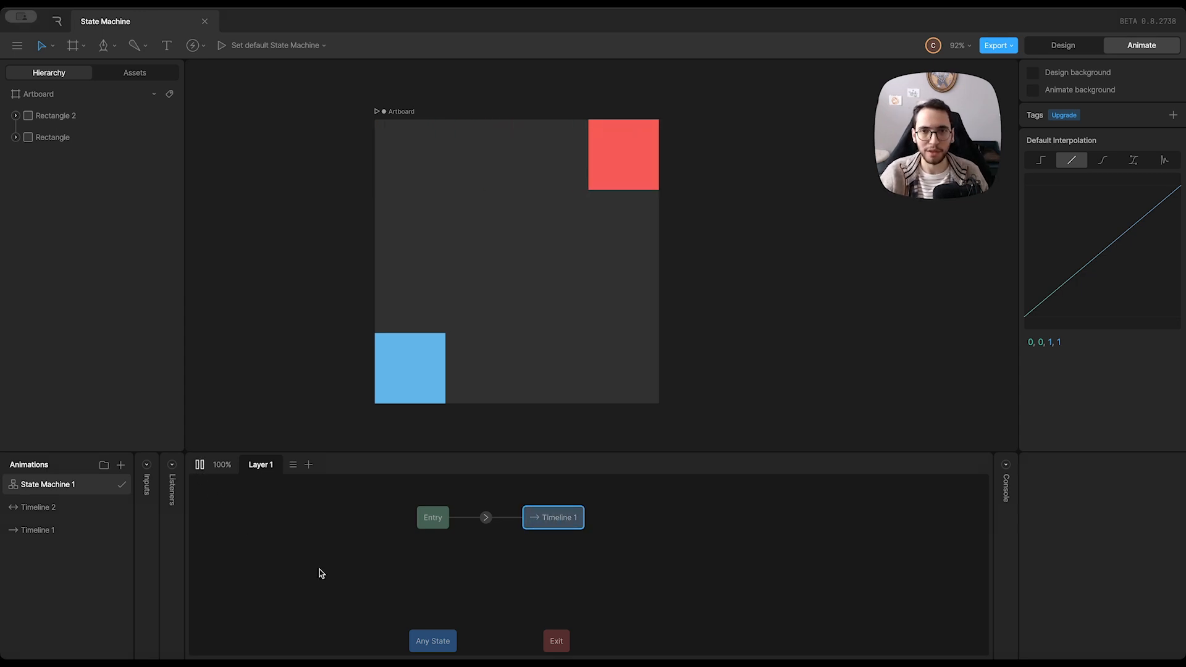
key("space")
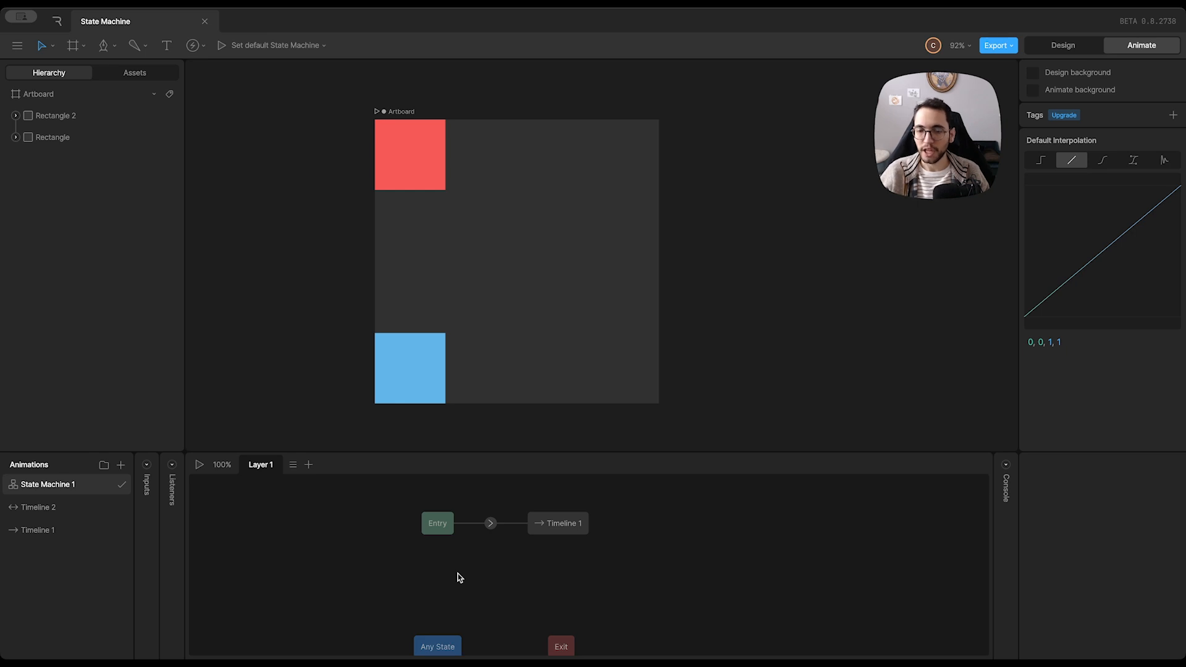
Add an empty animation state to Layer 1 and place it below Entry
left_click_drag(681, 543, 672, 543)
right_click(679, 531)
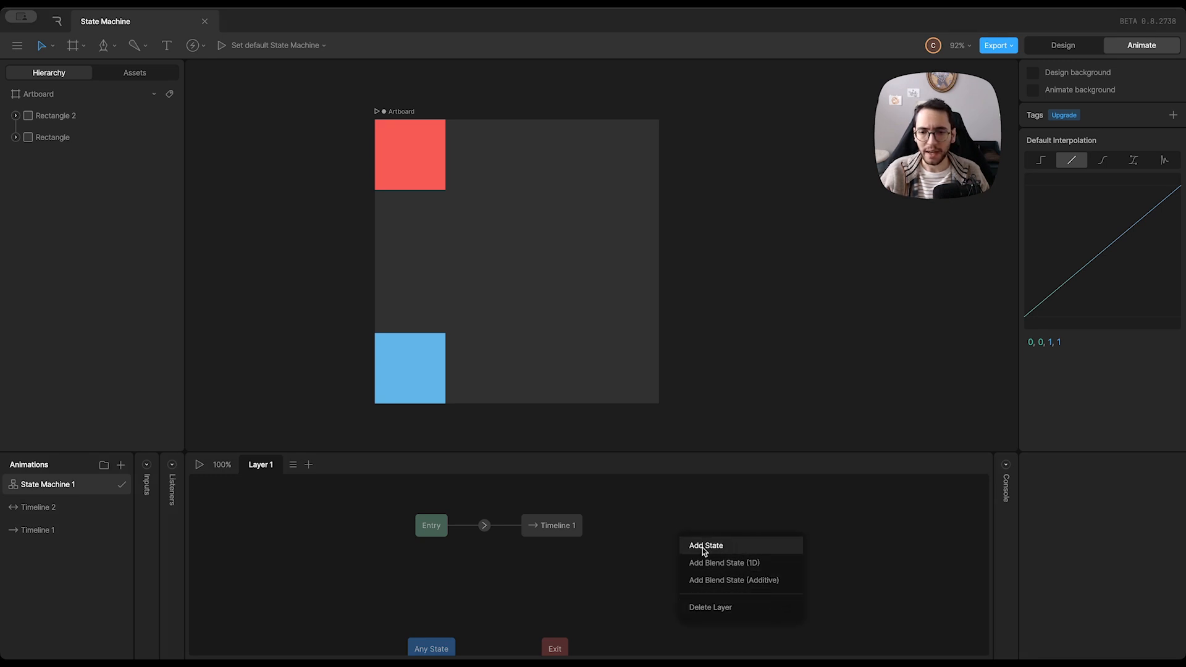
left_click(748, 547)
left_click(725, 585)
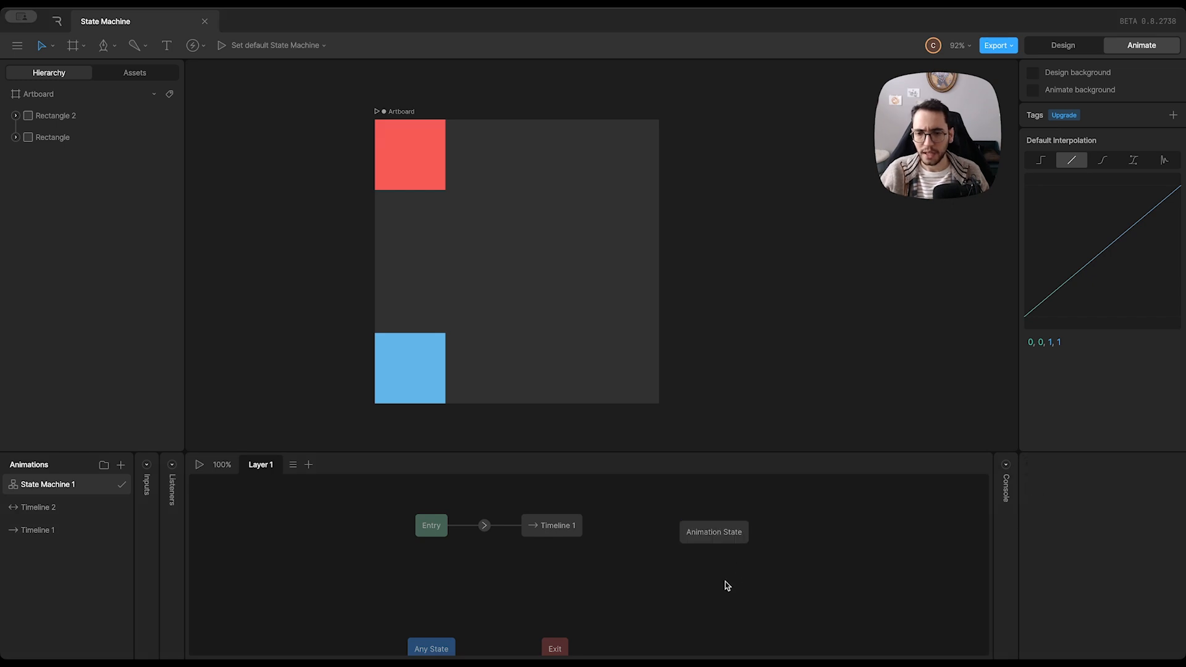
left_click_drag(721, 537, 459, 590)
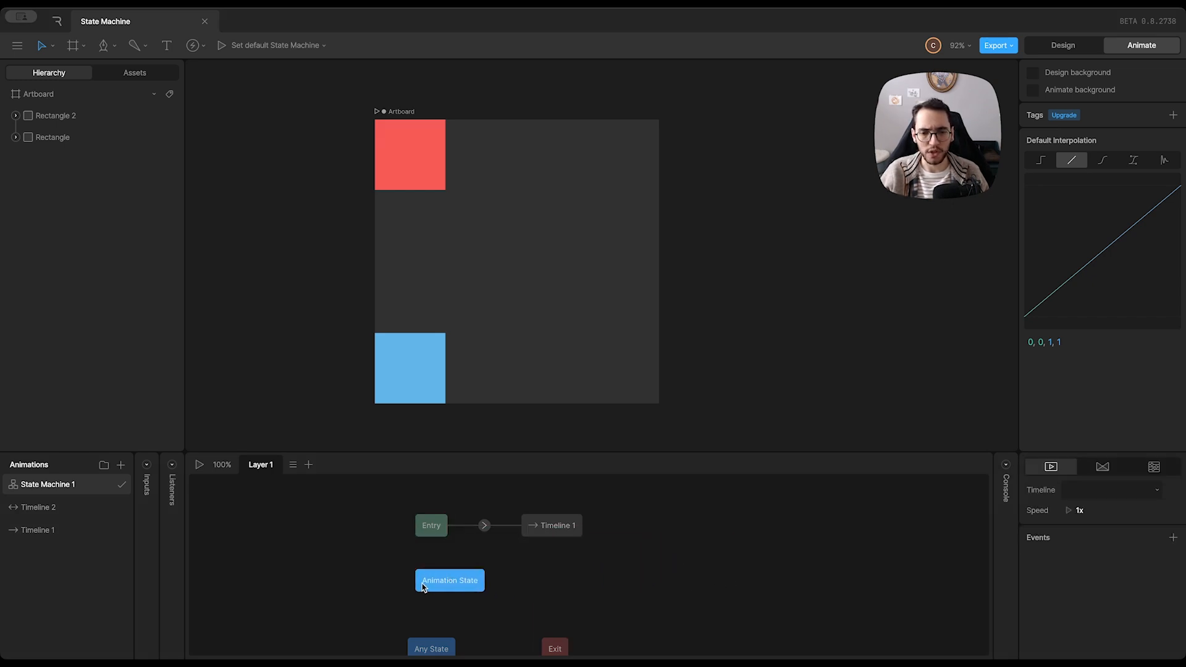
Assign Timeline 1 to the empty animation state and delete that state
left_click(1086, 490)
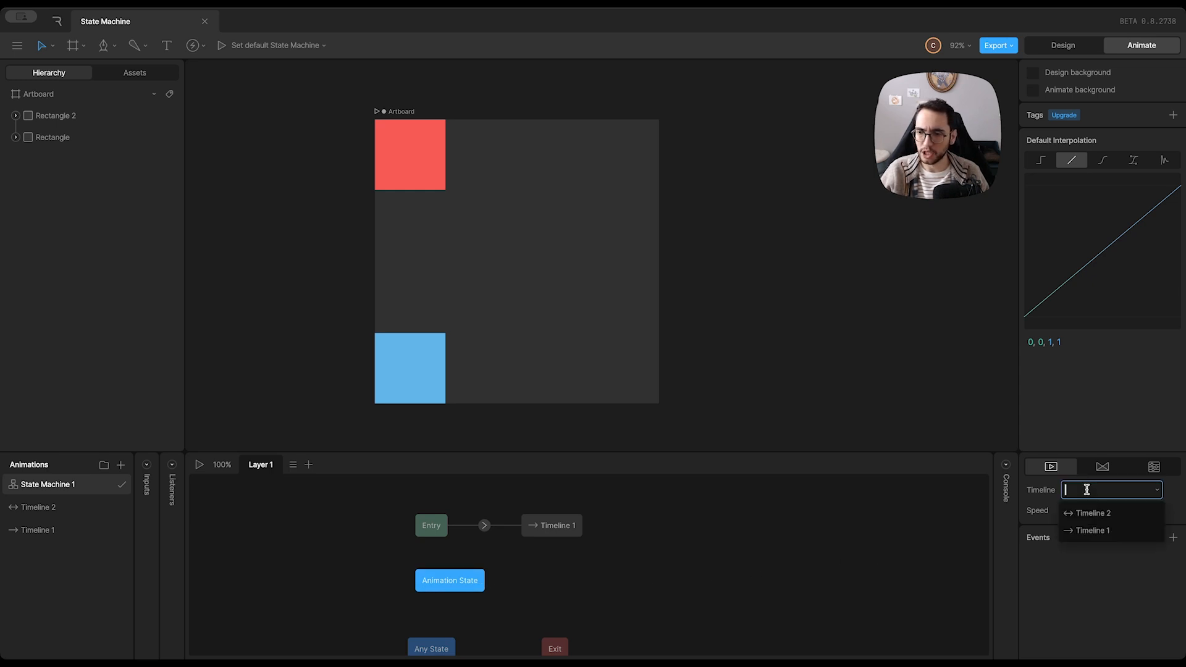
left_click(1090, 530)
key("Delete")
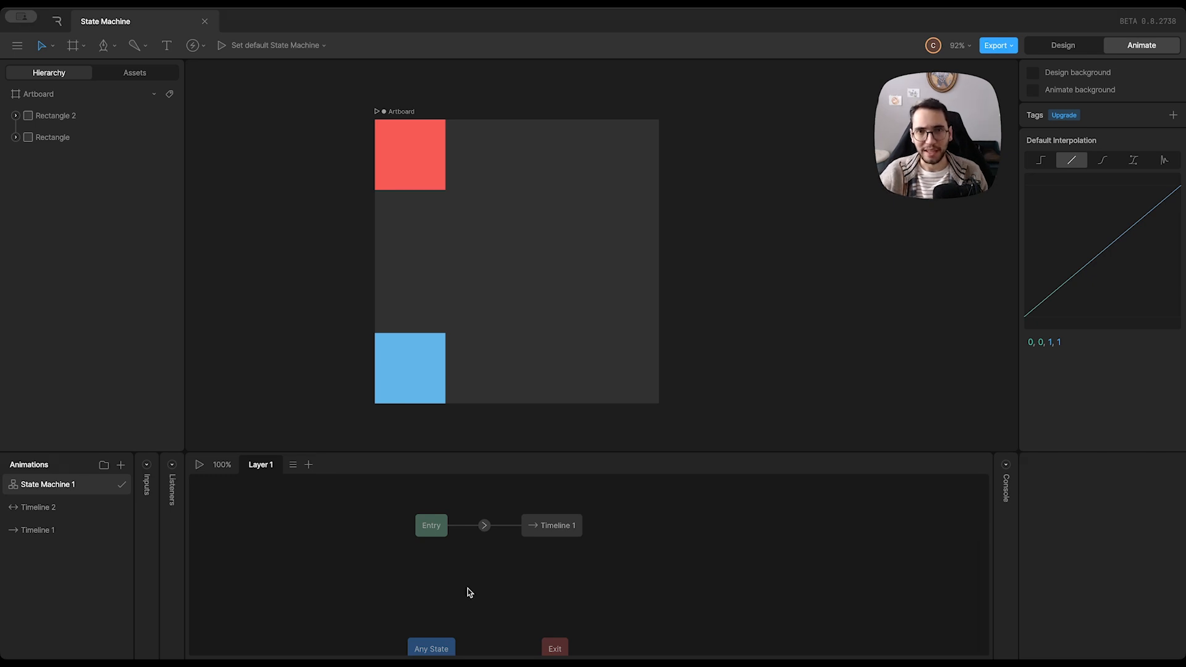
Inspect the Timeline 1 state's speed and the timeline's own playback settings, and preview State Machine 1
left_click(563, 530)
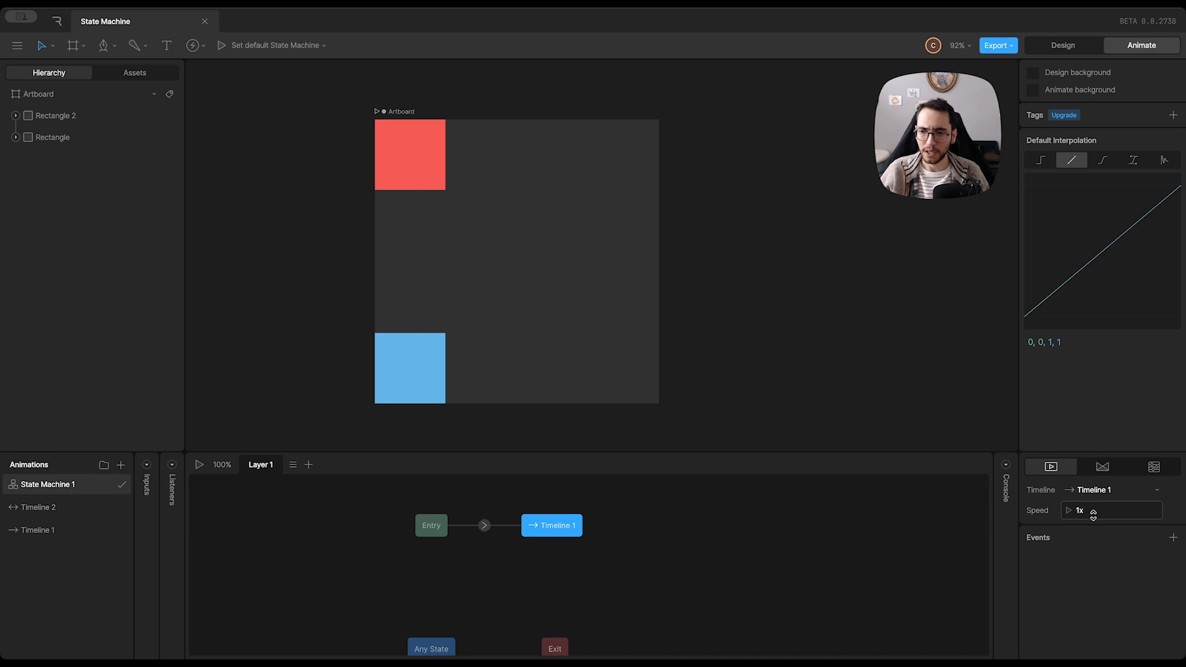
double_click(561, 527)
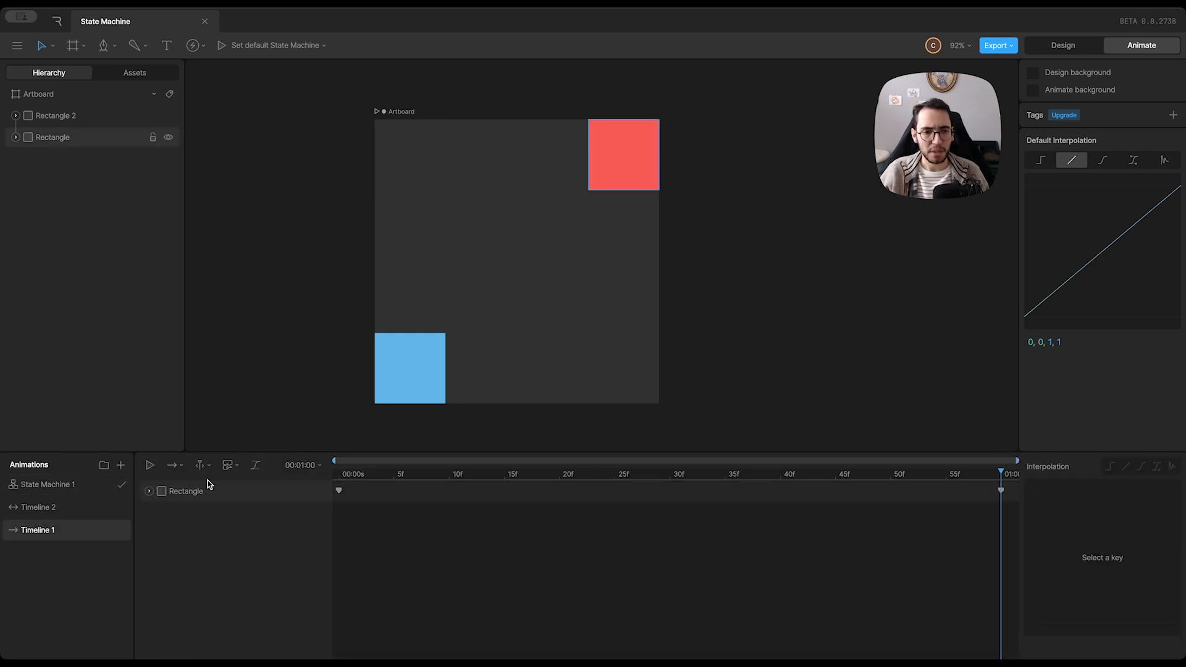
left_click(301, 469)
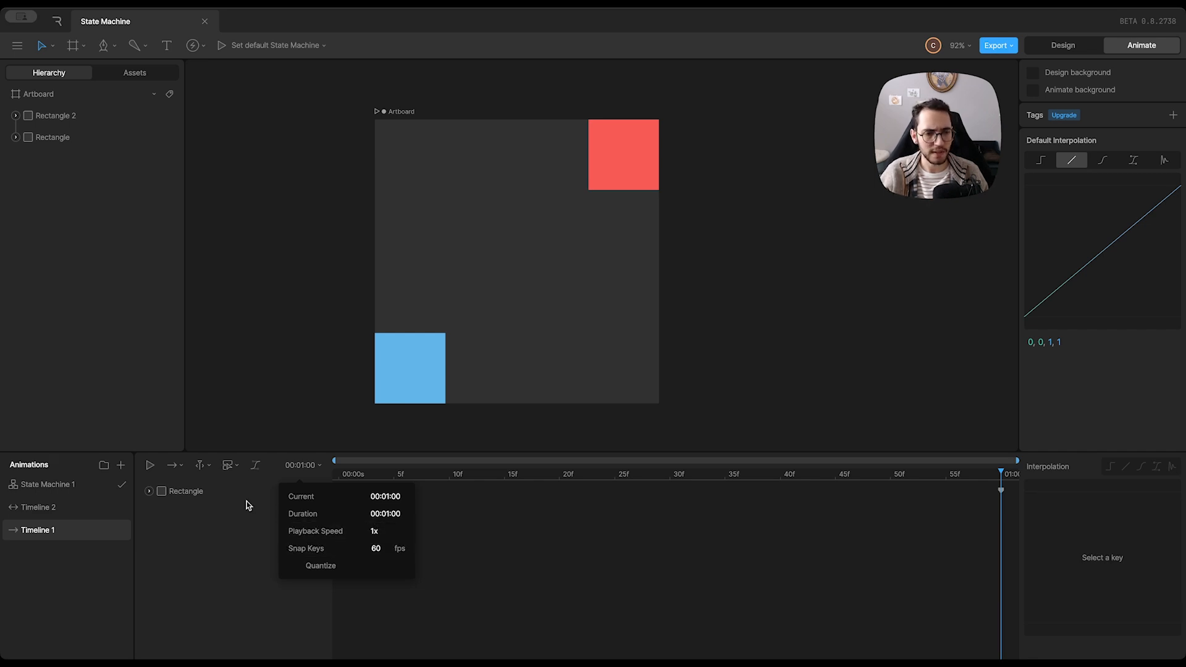
left_click(72, 485)
left_click(555, 532)
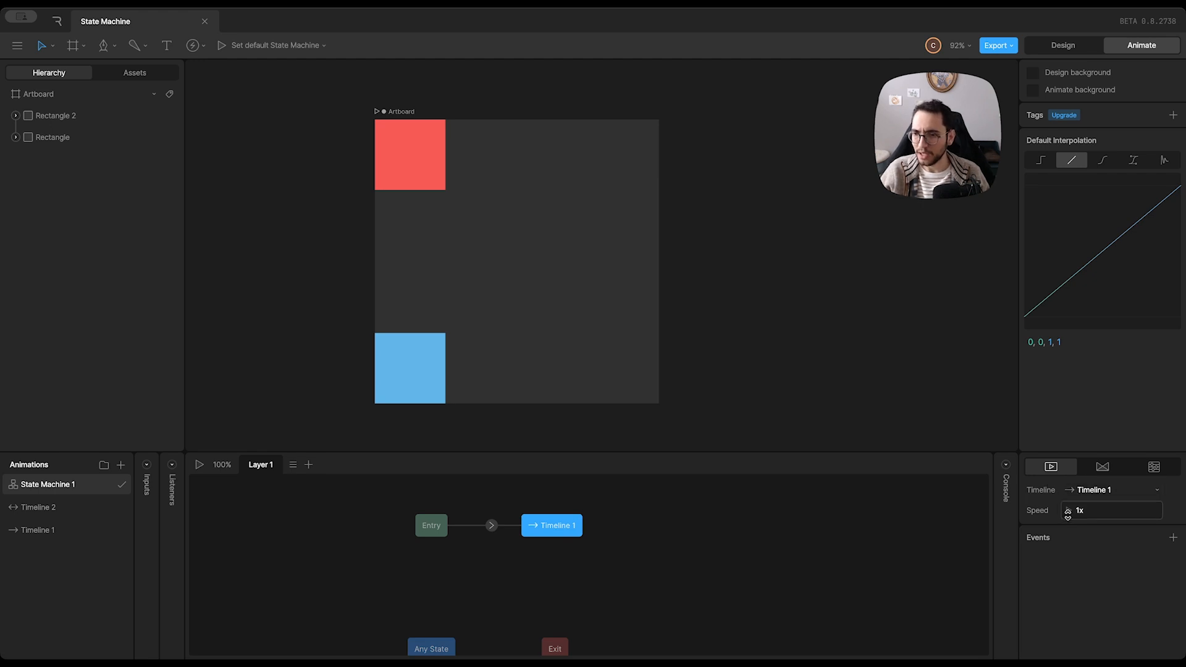
left_click(198, 468)
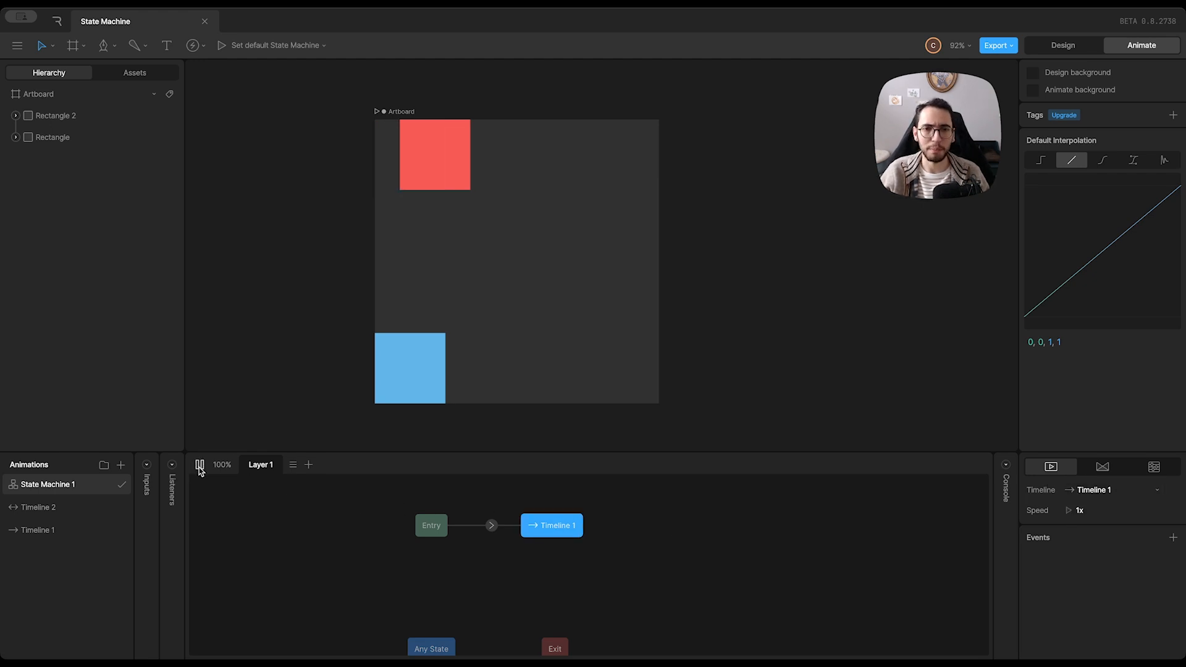
Set the Timeline 1 state's speed to 4x, preview State Machine 1, and stop playback
left_click(1079, 511)
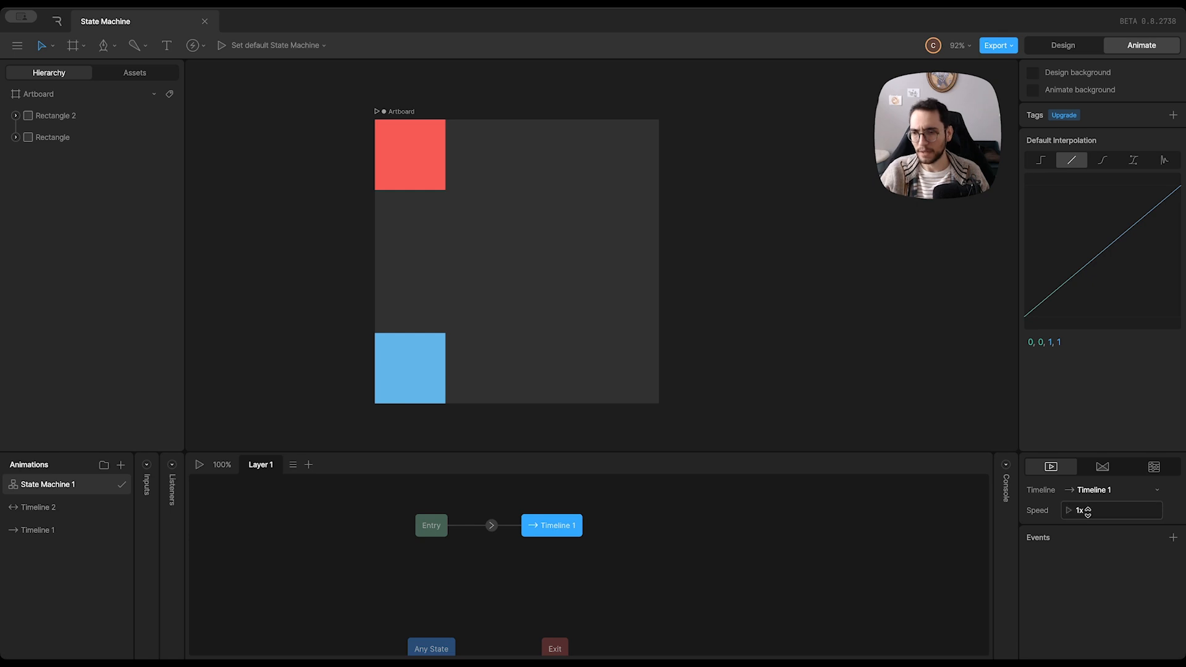
type("4")
key("Return")
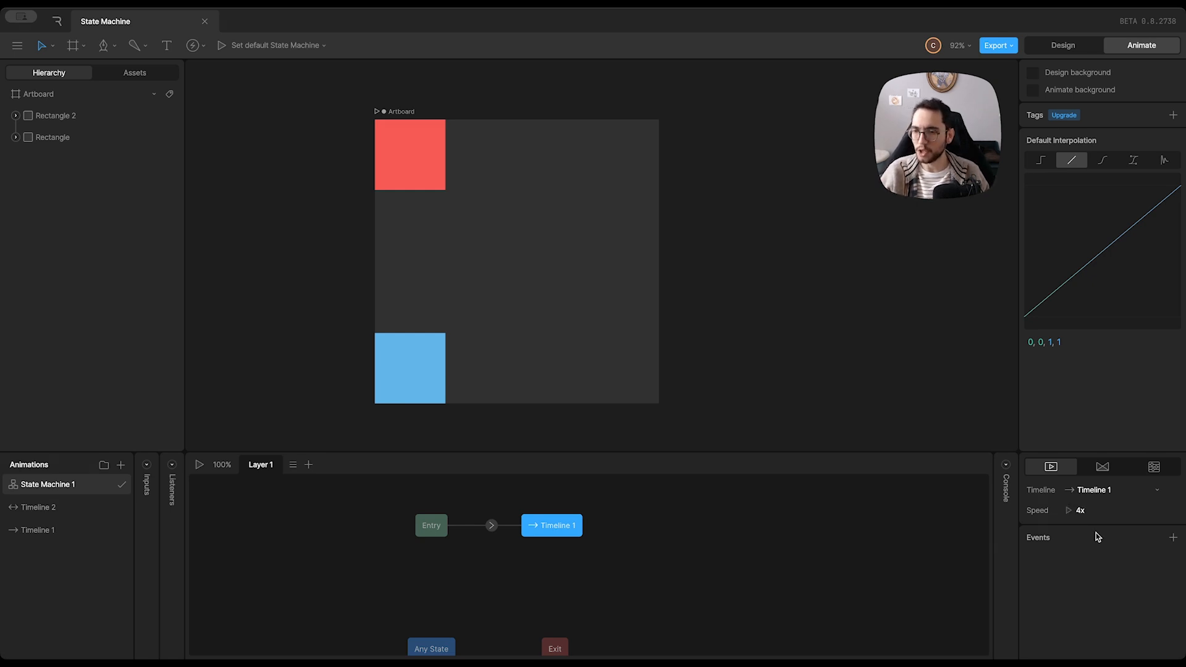
left_click(198, 465)
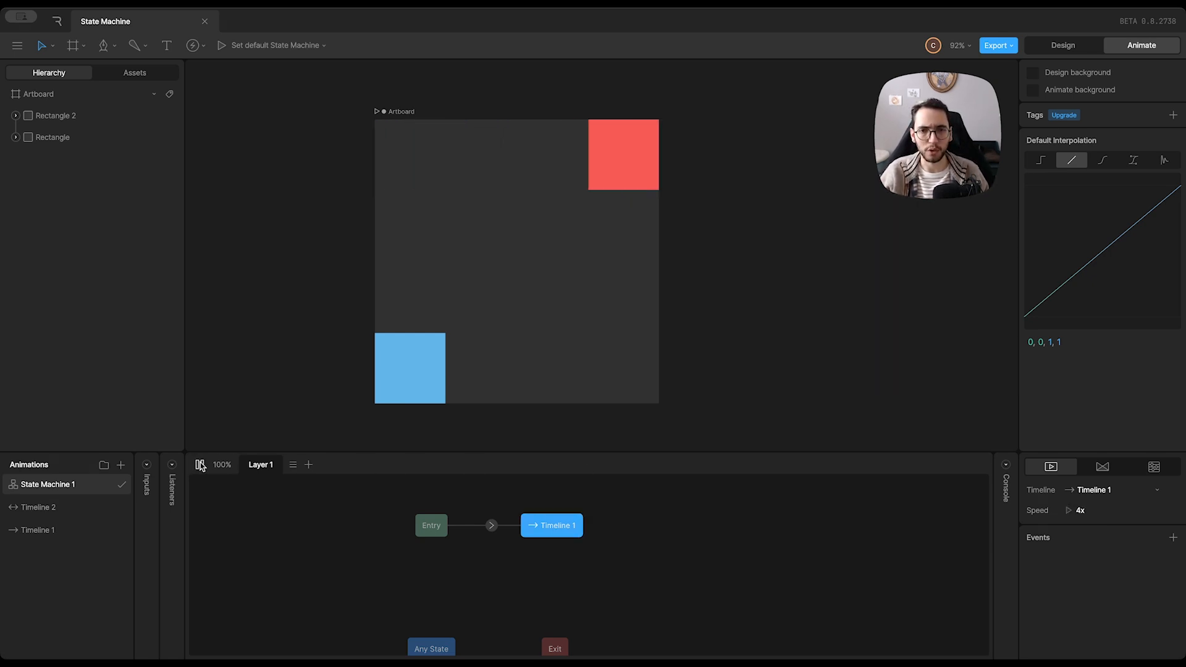
left_click(201, 465)
Set the Timeline 1 state's speed to 0.5x, preview State Machine 1, and stop playback
left_click(1106, 510)
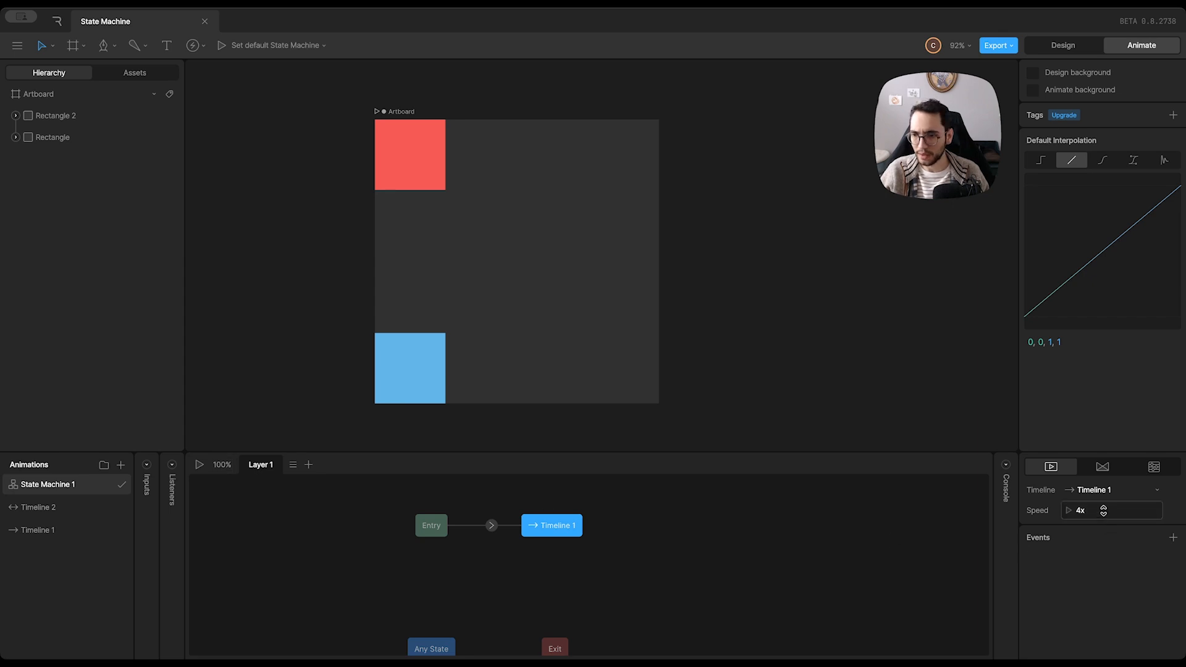
type("0.5")
key("Return")
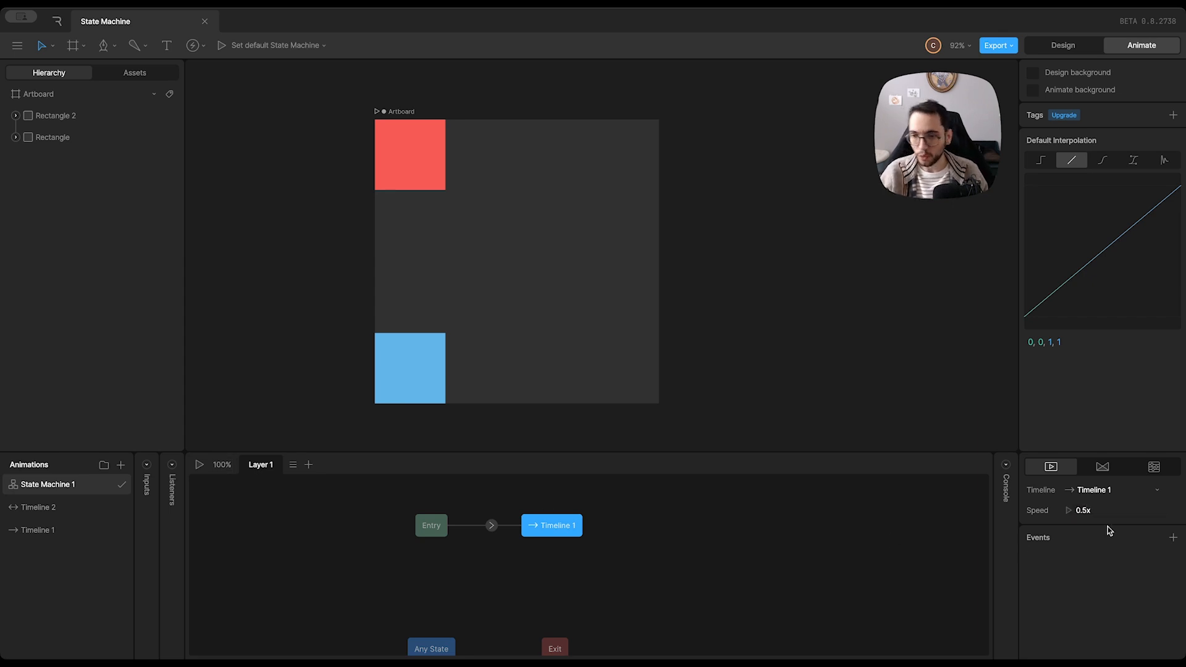
left_click(200, 466)
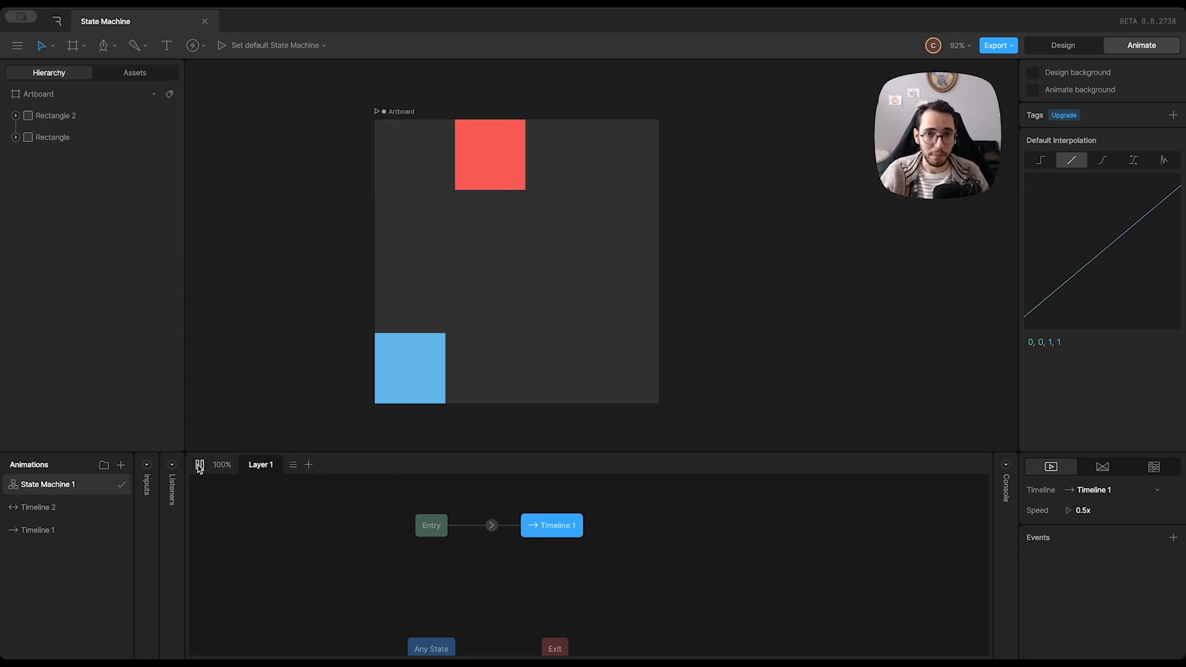
left_click(200, 465)
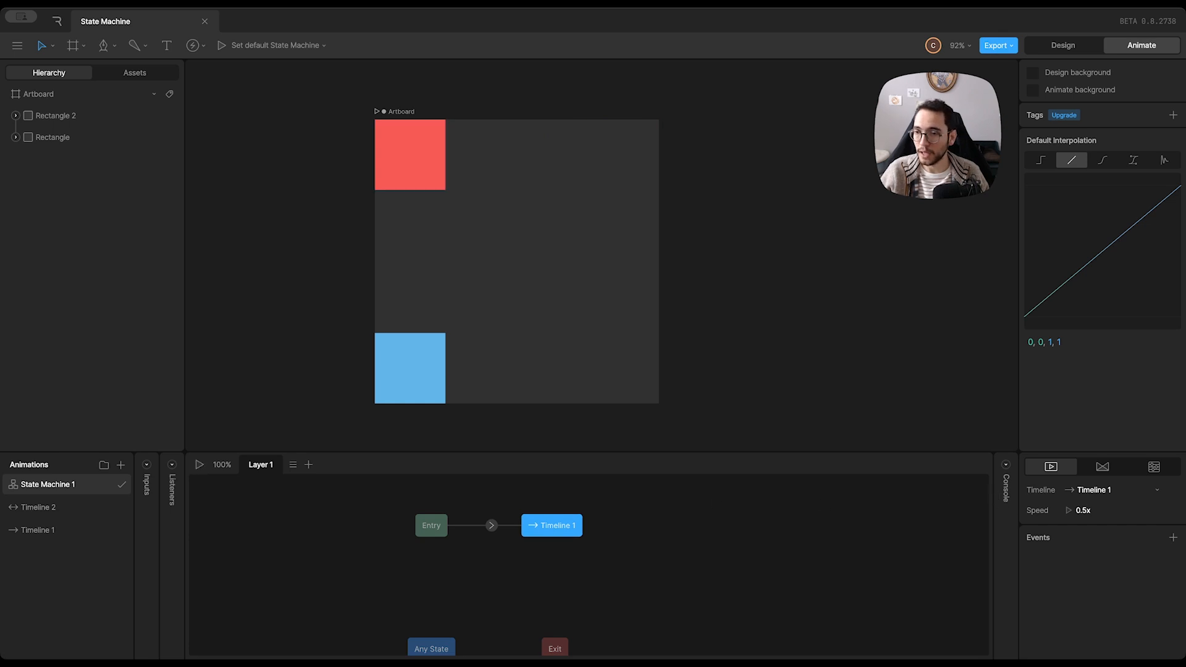
Set the Timeline 1 state's speed to -1x and preview State Machine 1
left_click(1100, 510)
type("-")
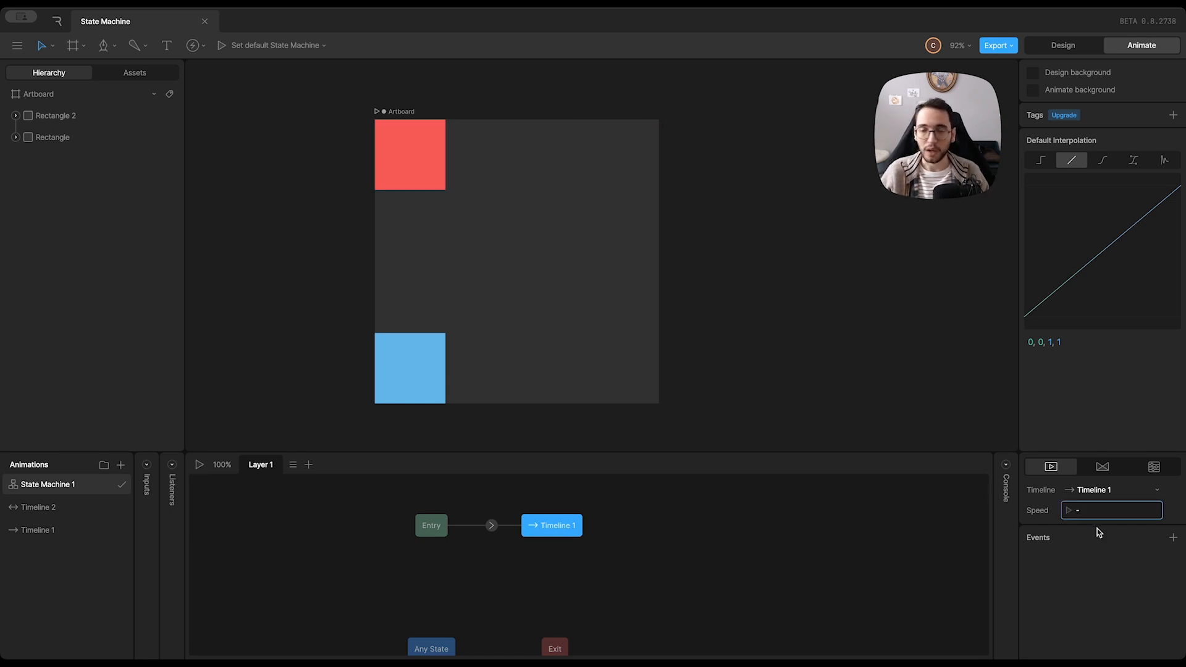
type("1")
key("Return")
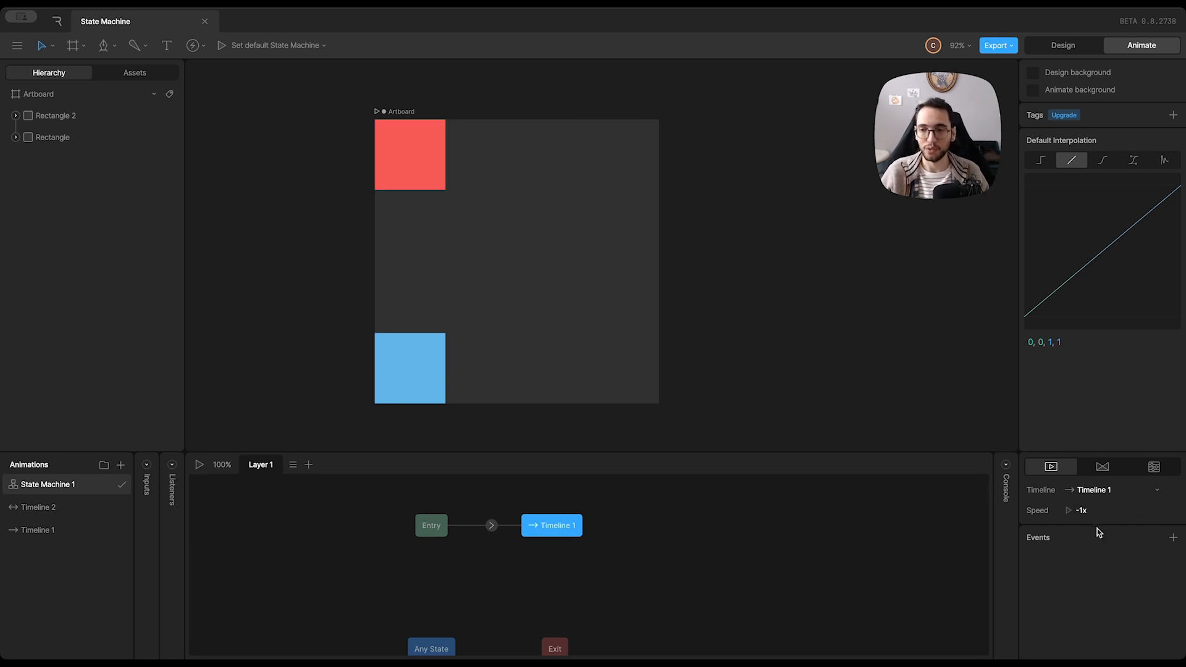
left_click(199, 465)
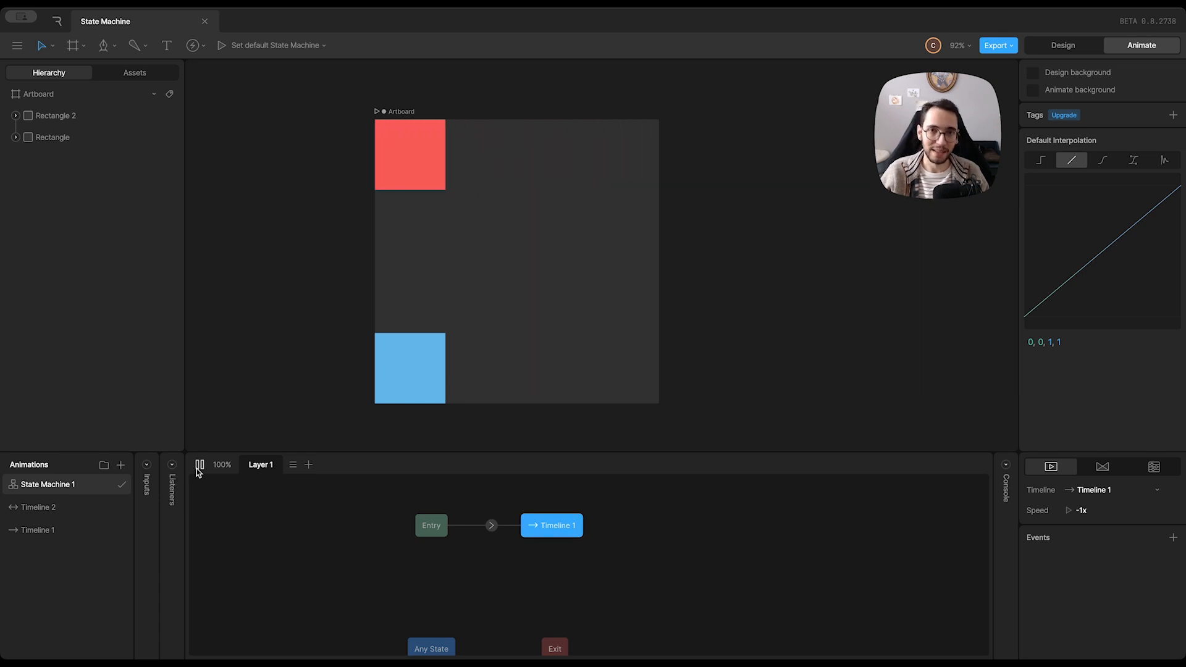